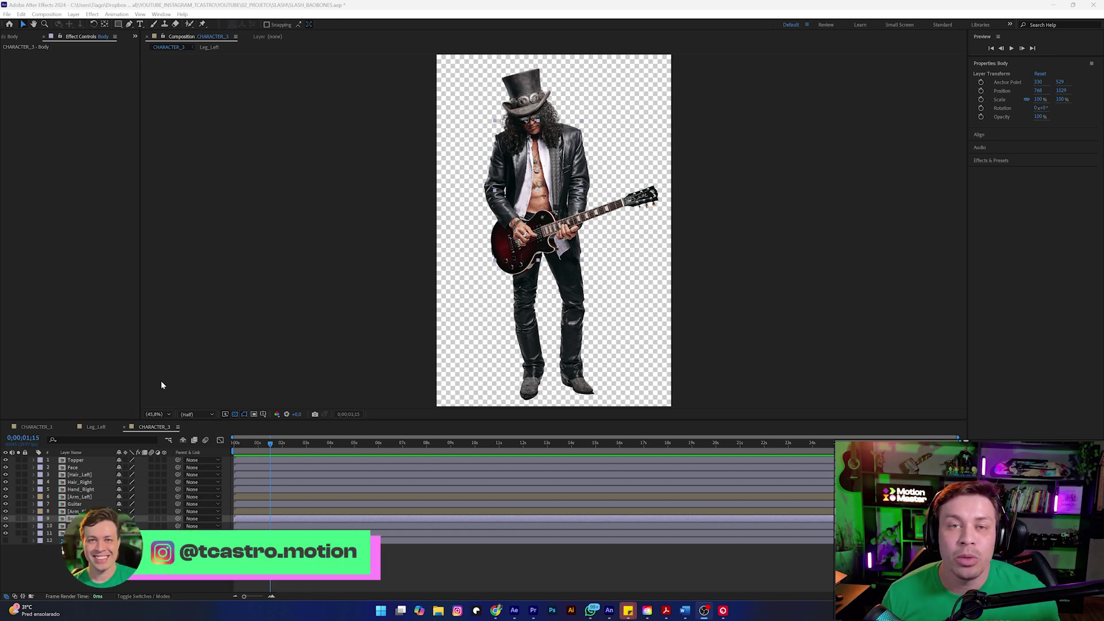
- Solo the character's layers one after another from Leg_Left up to Topper to review the separated body parts
{"action": "left_click", "coordinate": [18, 533]}
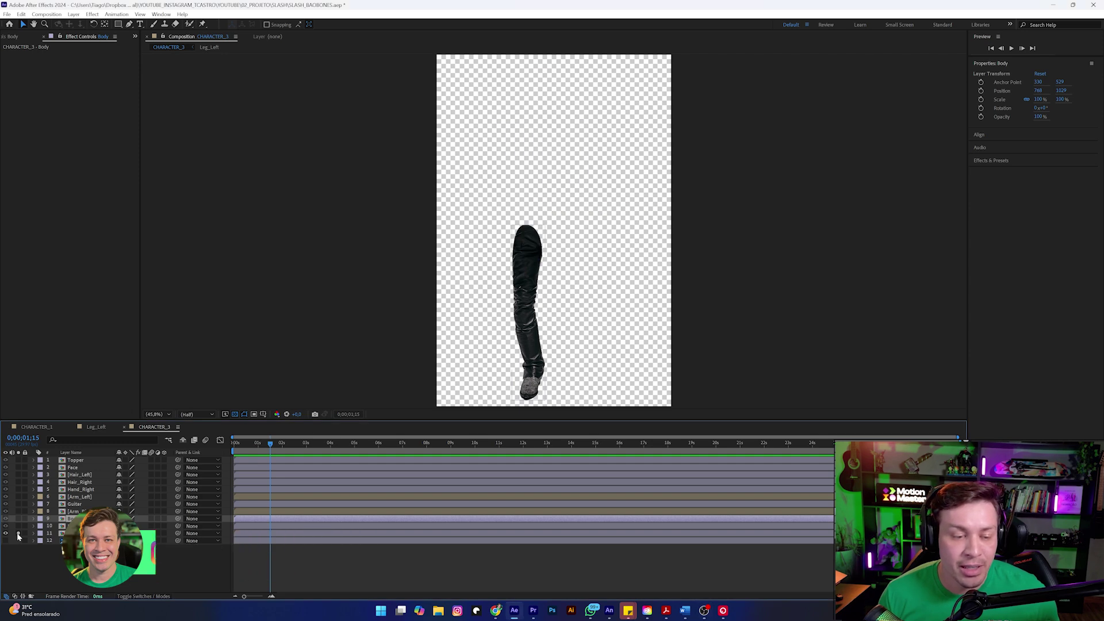
{"action": "left_click", "coordinate": [18, 527]}
{"action": "left_click", "coordinate": [18, 519]}
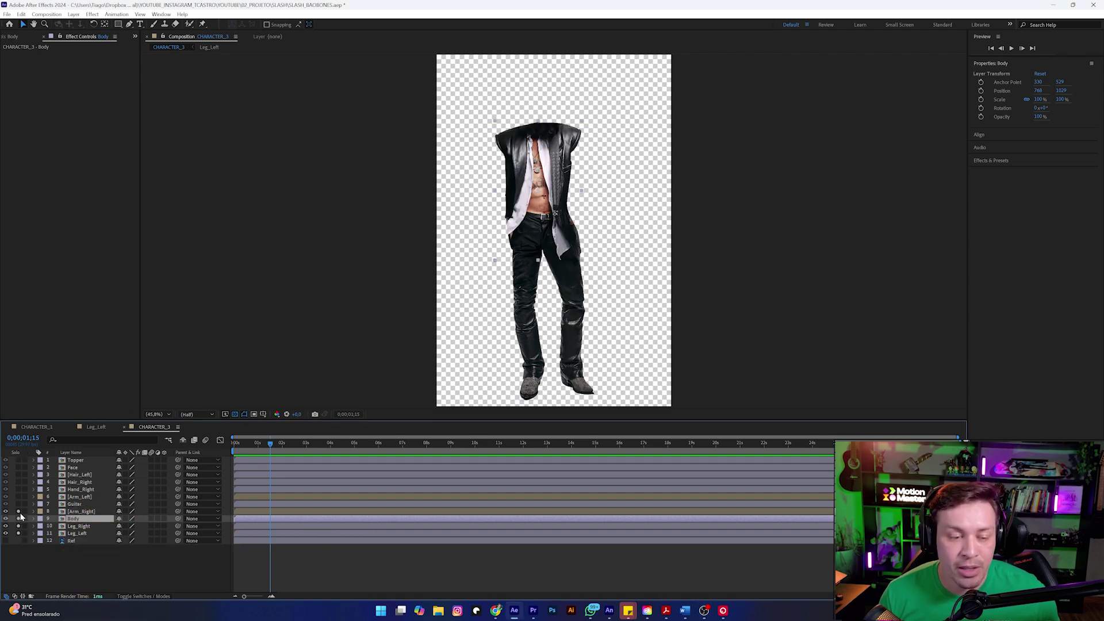
{"action": "left_click", "coordinate": [18, 511]}
{"action": "left_click", "coordinate": [18, 504]}
{"action": "left_click", "coordinate": [17, 497]}
{"action": "left_click", "coordinate": [18, 489]}
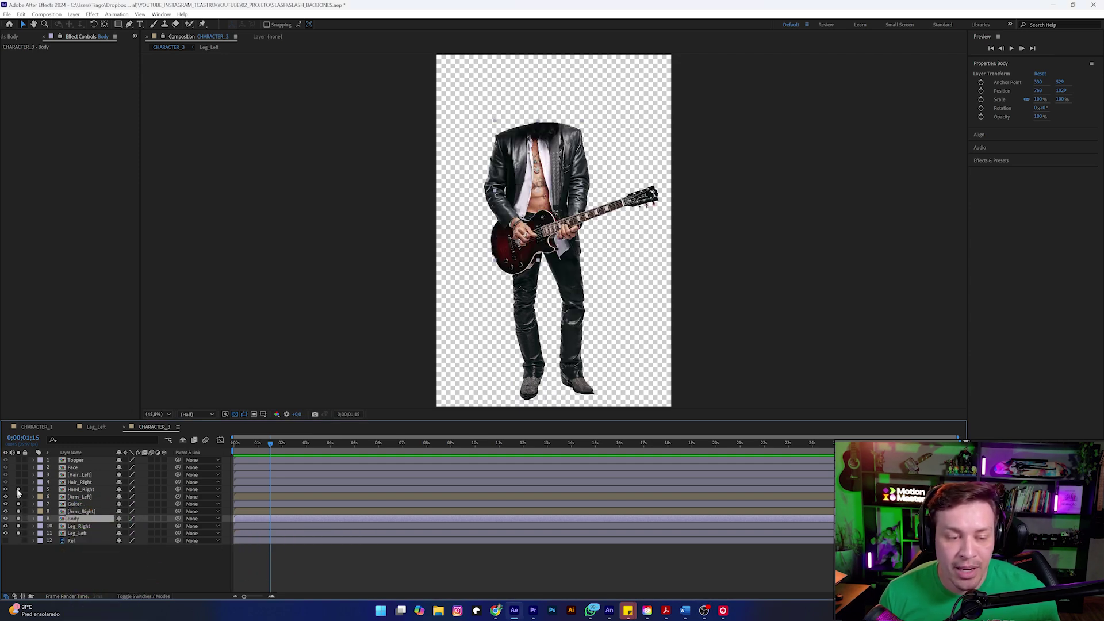
{"action": "left_click", "coordinate": [18, 482]}
{"action": "left_click", "coordinate": [18, 474]}
{"action": "left_click", "coordinate": [18, 467]}
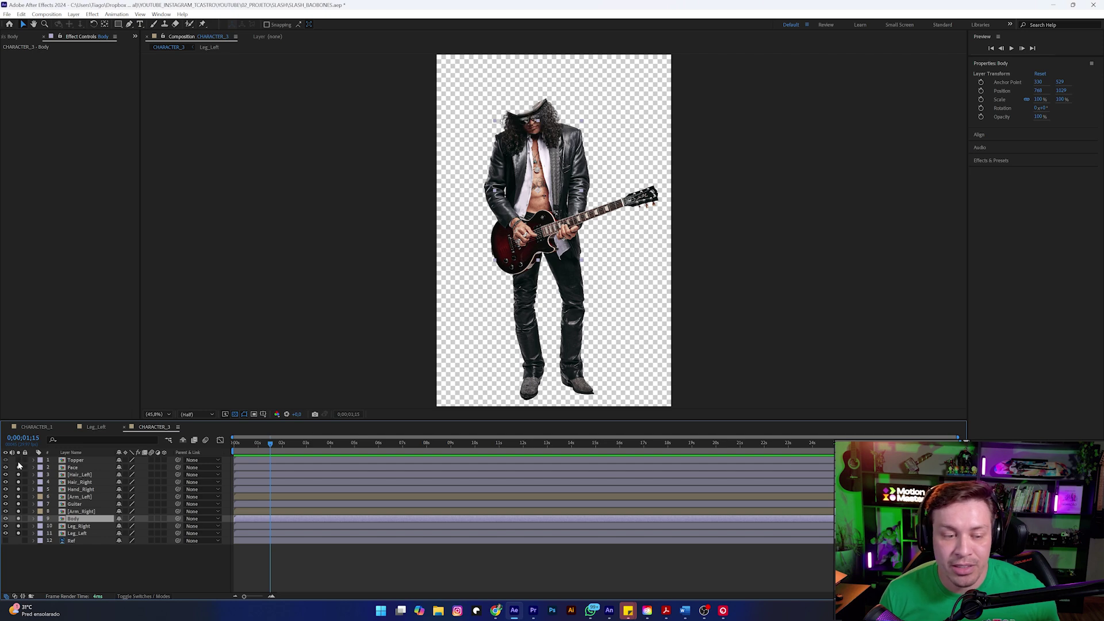
{"action": "left_click", "coordinate": [18, 460]}
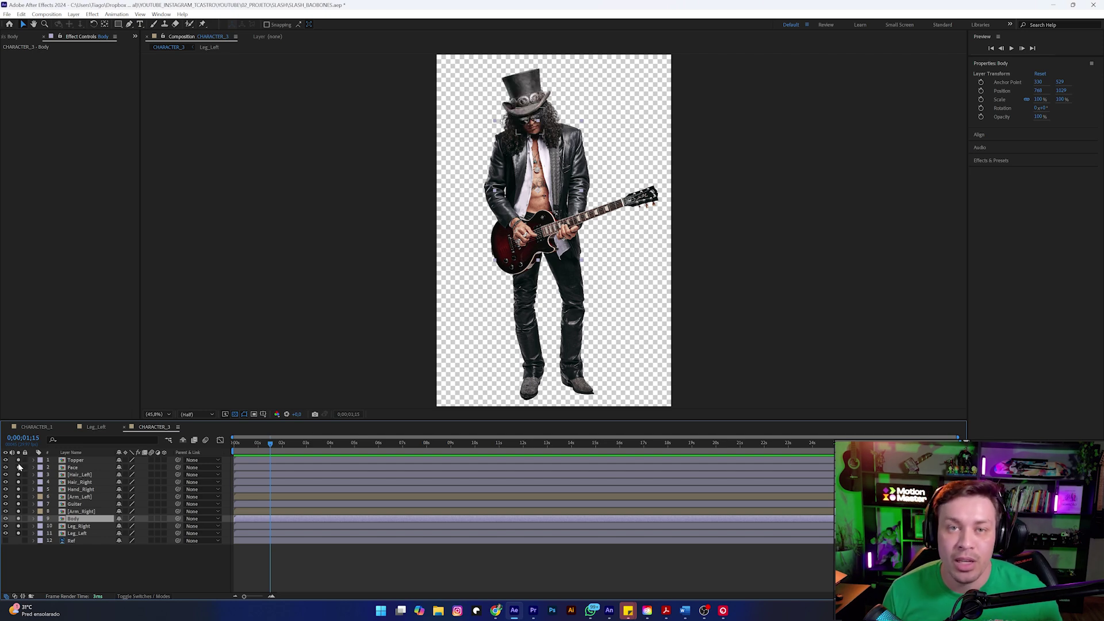
- Solo only the Body layer and apply the Bones effect to it
{"action": "left_click", "coordinate": [18, 519]}
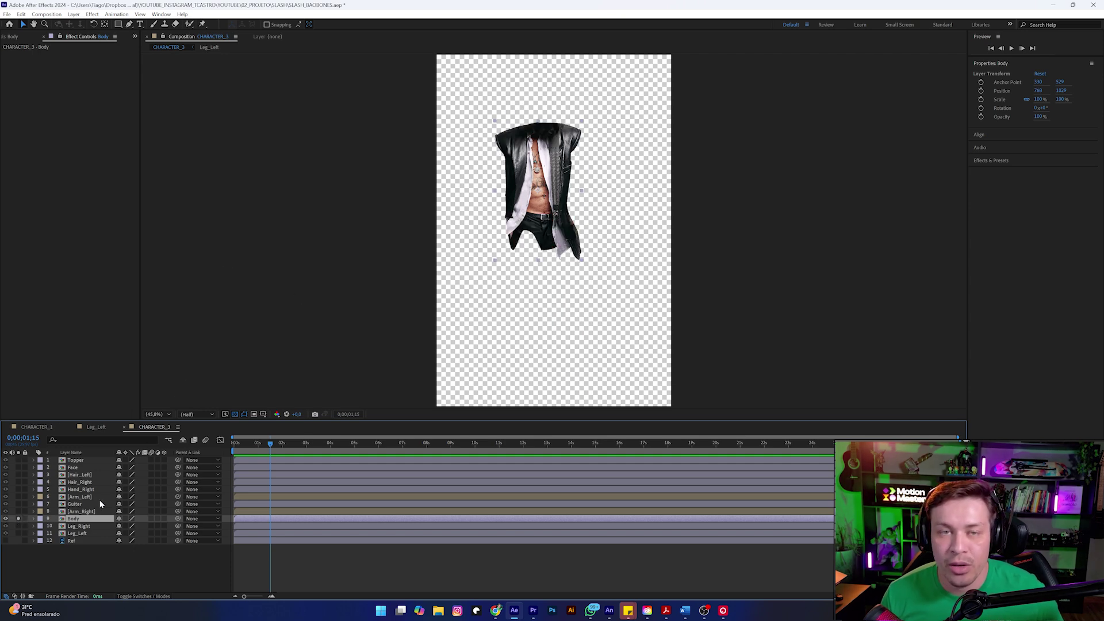
{"action": "key", "text": "ctrl+space"}
{"action": "type", "text": "bones"}
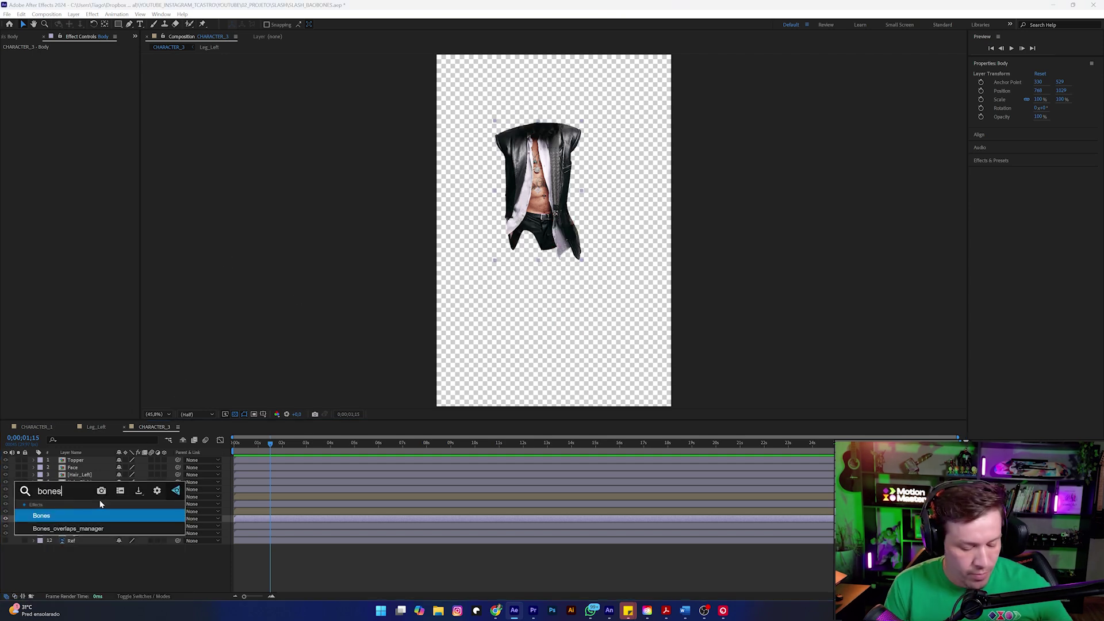
{"action": "key", "text": "Return"}
- Move the torso bone's middle point onto the hips just below the belt buckle
{"action": "key", "text": "period"}
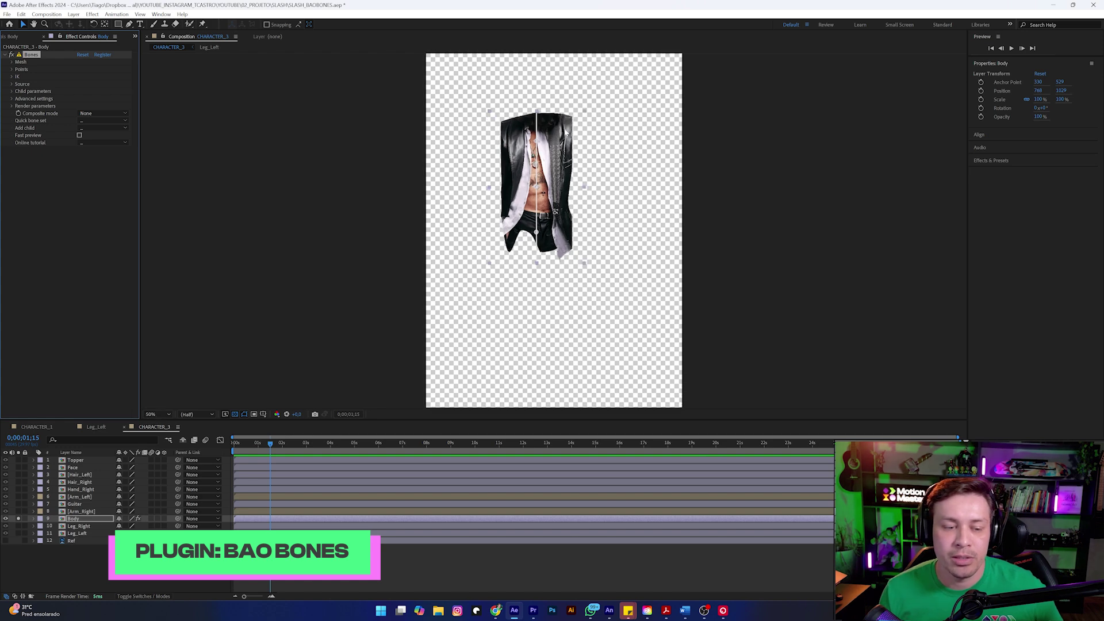
{"action": "scroll", "coordinate": [566, 132], "scroll_direction": "up", "scroll_amount": 1}
{"action": "left_click_drag", "start_coordinate": [543, 122], "coordinate": [538, 199]}
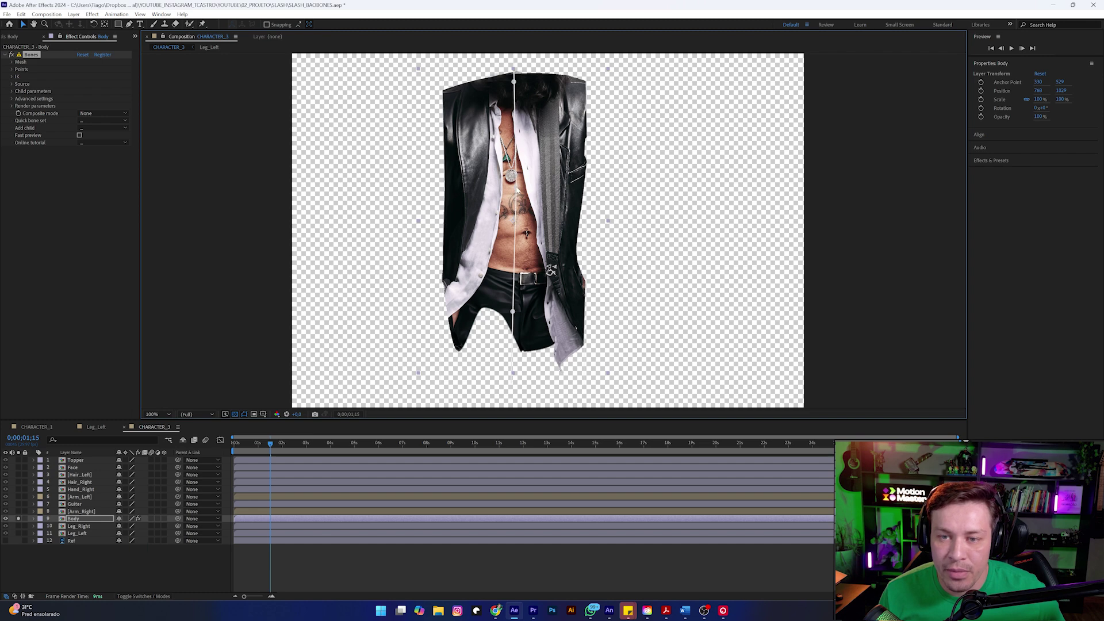
{"action": "left_click_drag", "start_coordinate": [513, 313], "coordinate": [523, 299]}
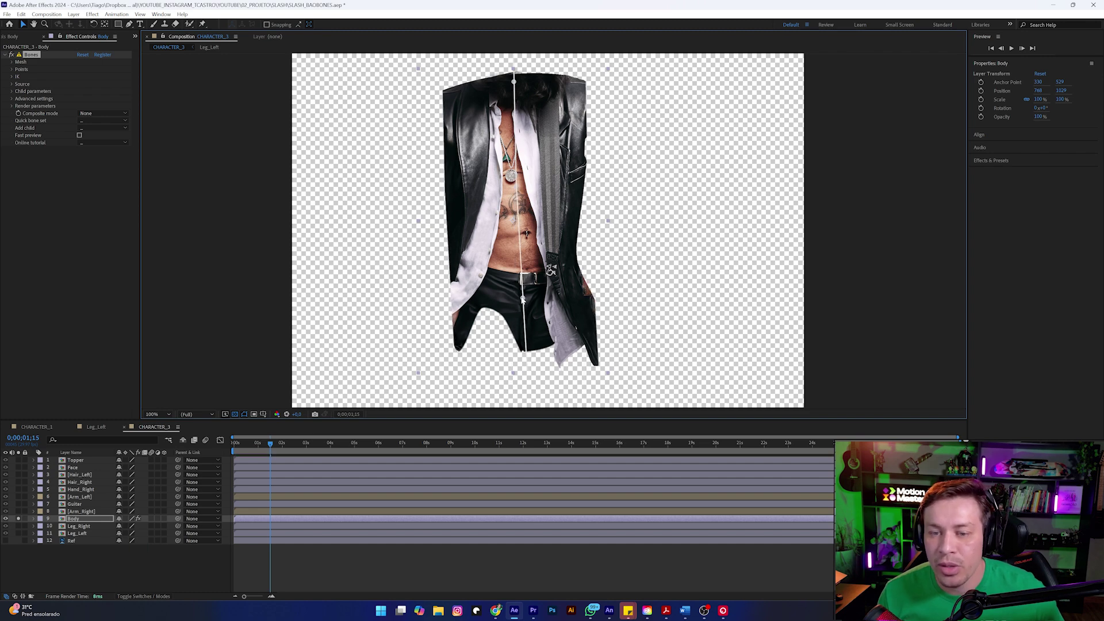
- Set the mesh radius of the Body layer's Bones effect to 370
{"action": "left_click", "coordinate": [12, 62]}
{"action": "left_click", "coordinate": [87, 68]}
{"action": "type", "text": "370"}
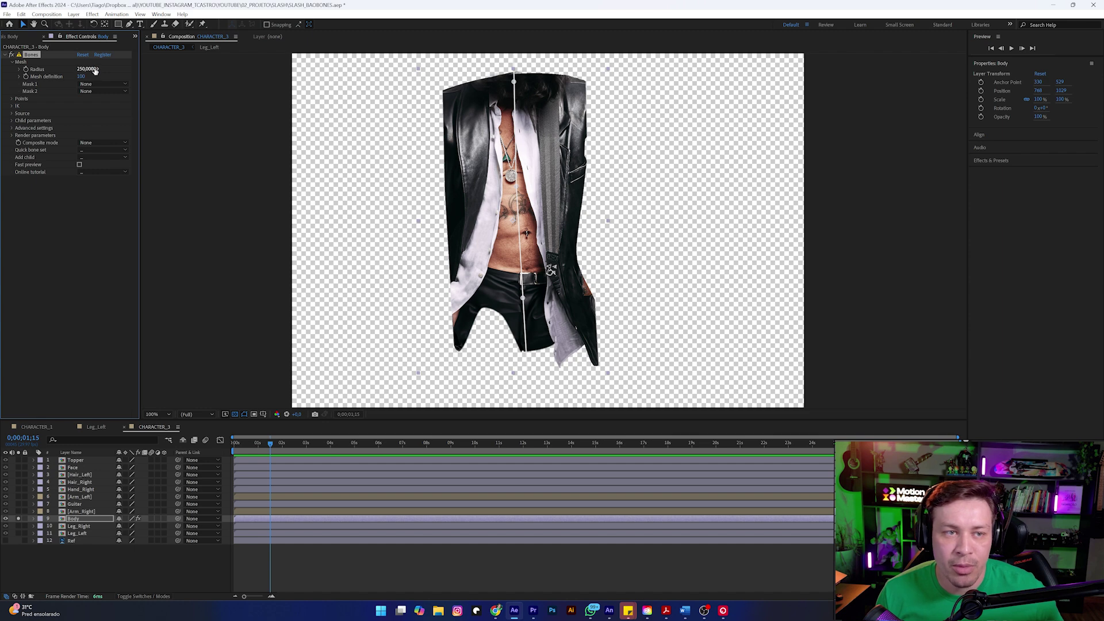
{"action": "key", "text": "Return"}
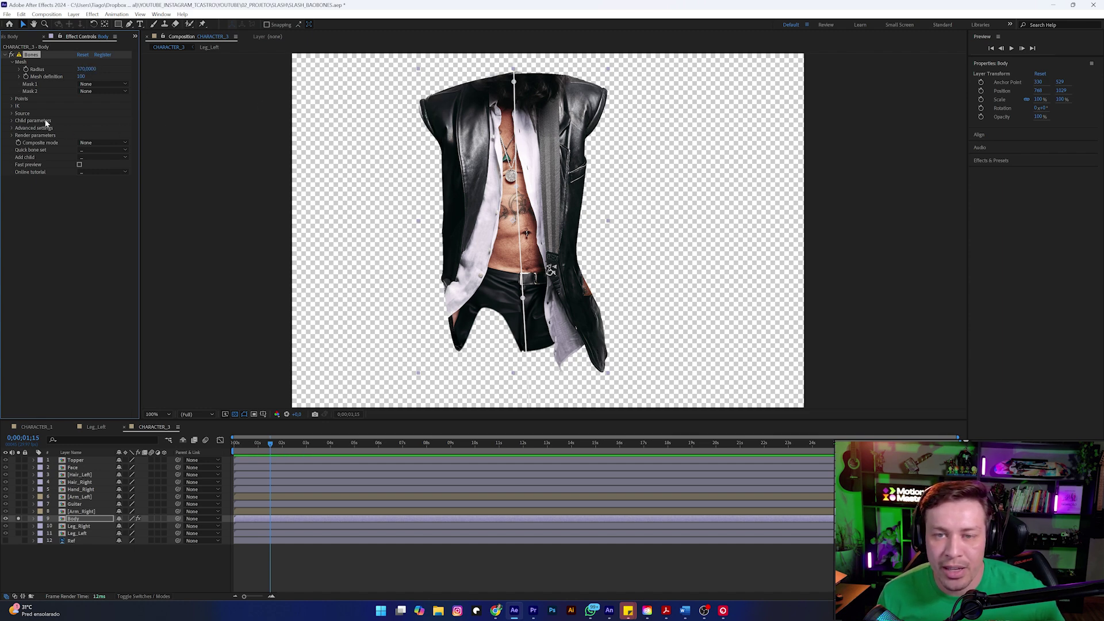
- Set the torso bone's IK mode to None (2 points) and run its quick bone set with controllers
{"action": "left_click", "coordinate": [11, 107]}
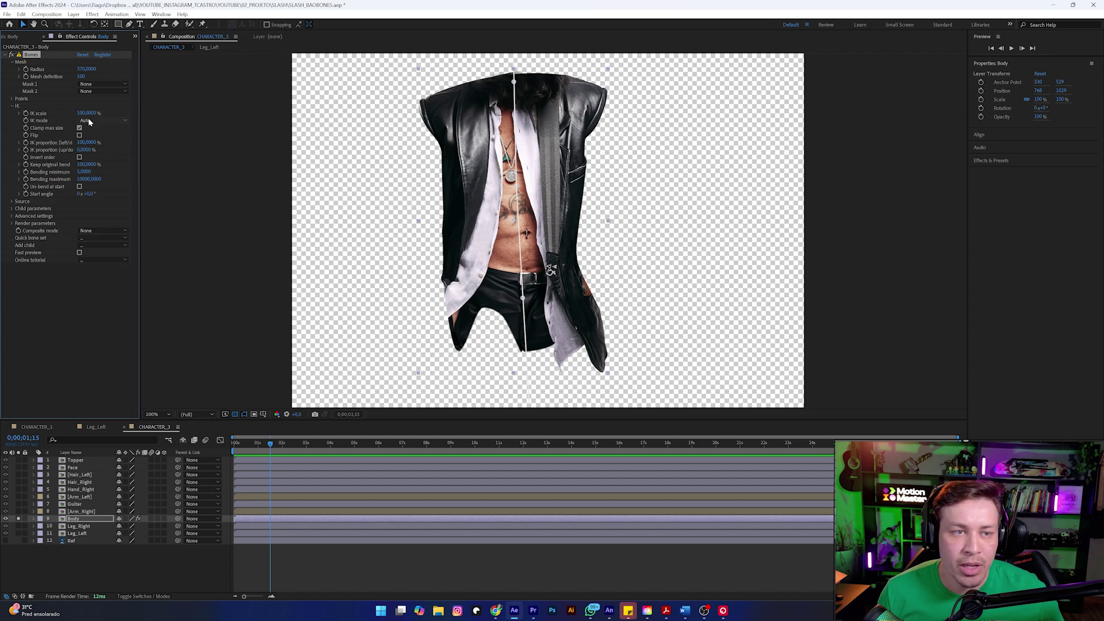
{"action": "left_click", "coordinate": [106, 121]}
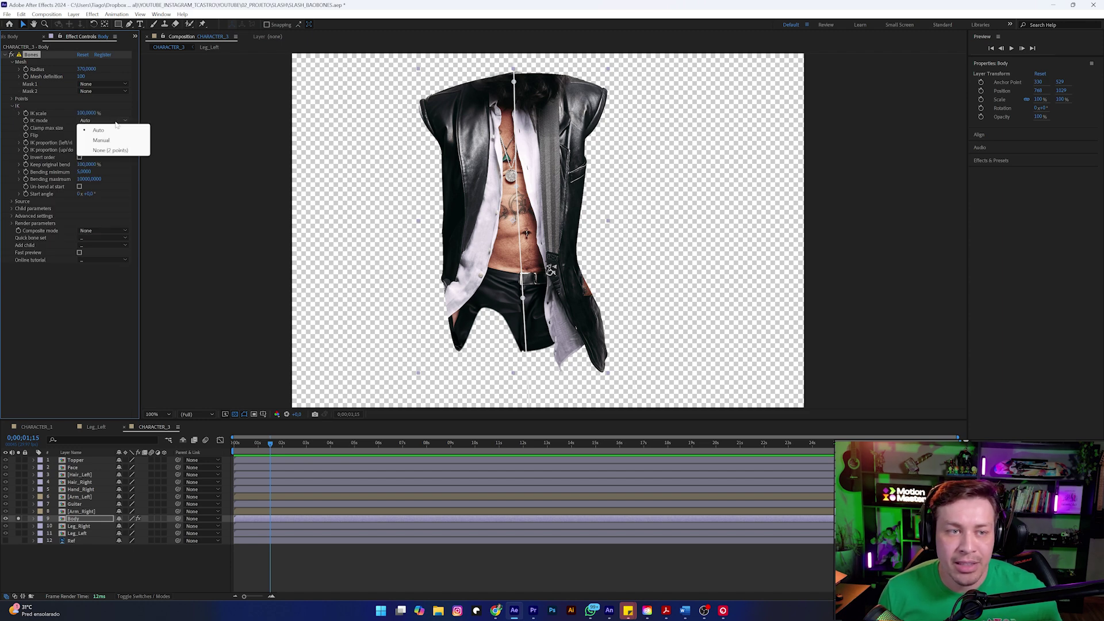
{"action": "left_click", "coordinate": [121, 153]}
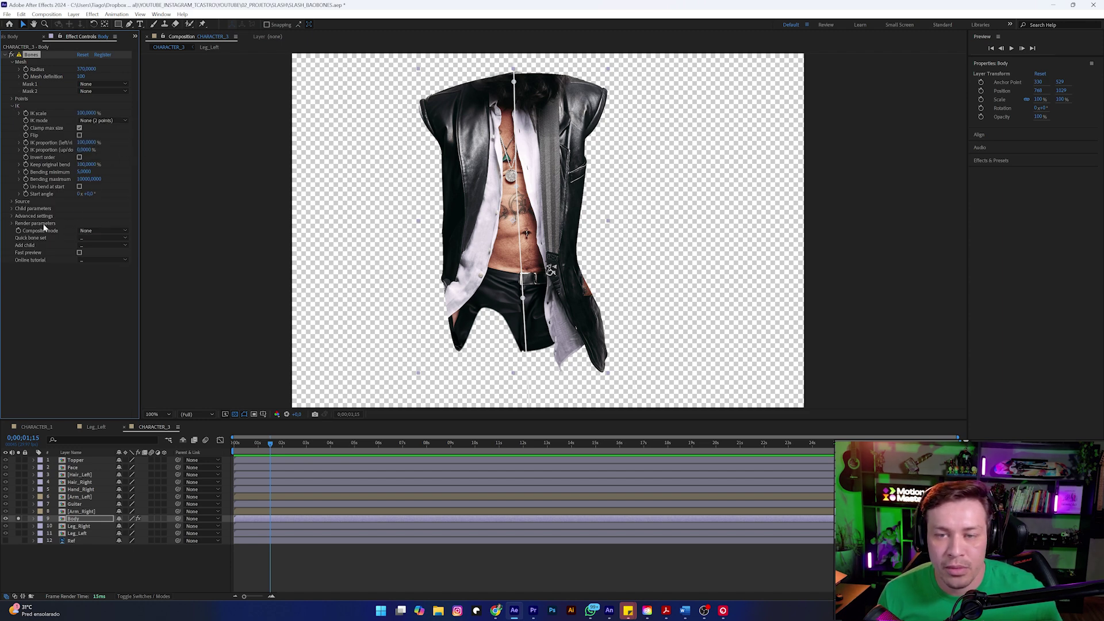
{"action": "left_click", "coordinate": [101, 238]}
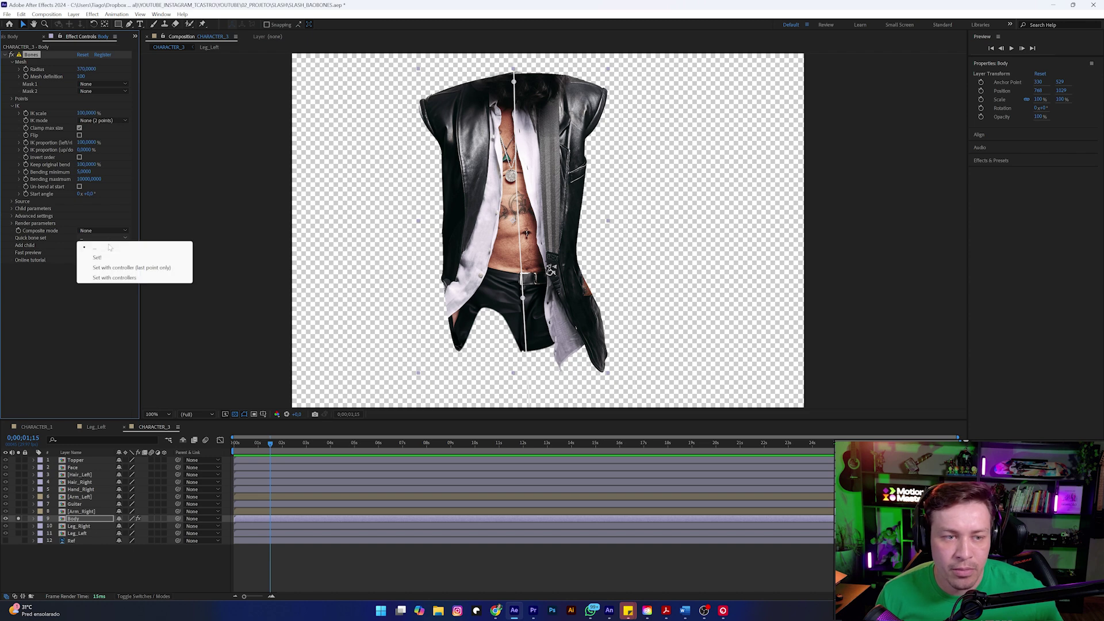
{"action": "left_click", "coordinate": [115, 278]}
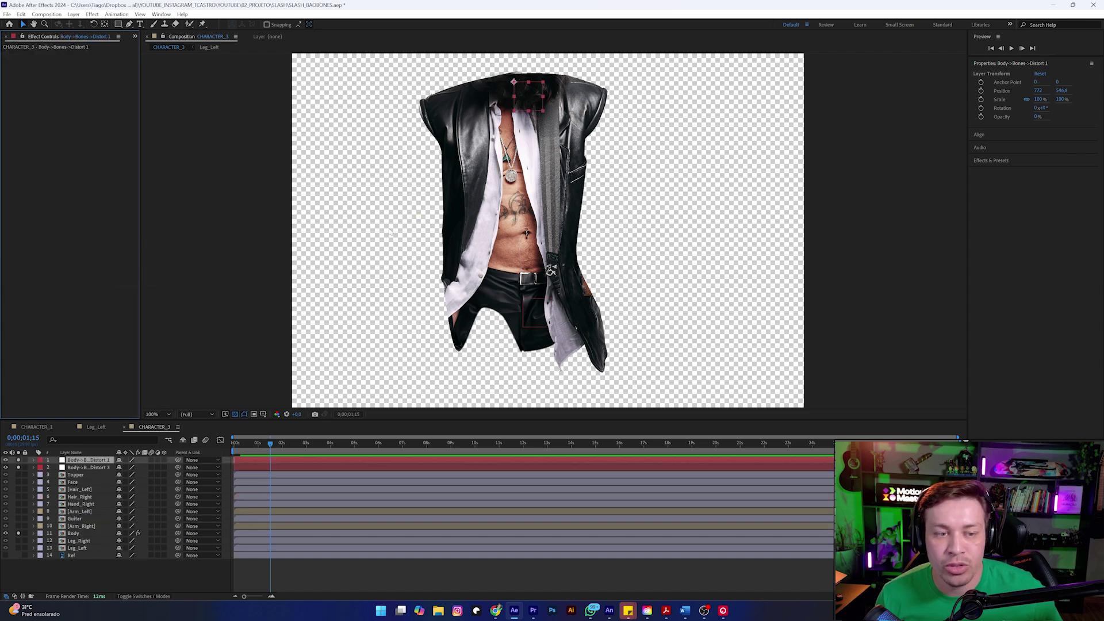
- Try bending the torso by moving its upper and lower controllers, and undo the movement
{"action": "scroll", "coordinate": [540, 157], "scroll_direction": "down", "scroll_amount": 1}
{"action": "scroll", "coordinate": [547, 153], "scroll_direction": "up", "scroll_amount": 1}
{"action": "left_click_drag", "start_coordinate": [538, 100], "coordinate": [572, 114]}
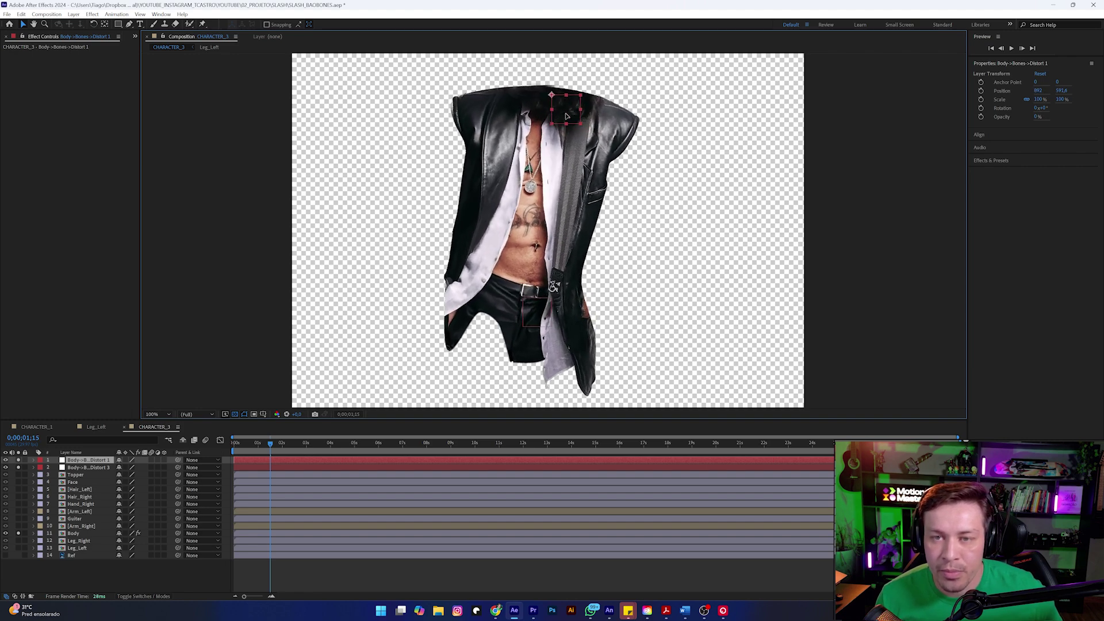
{"action": "key", "text": "ctrl+z"}
{"action": "mouse_move", "coordinate": [535, 313]}
{"action": "left_mouse_down"}
{"action": "mouse_move", "coordinate": [570, 339]}
{"action": "mouse_move", "coordinate": [513, 327]}
{"action": "mouse_move", "coordinate": [509, 311]}
{"action": "mouse_move", "coordinate": [523, 297]}
{"action": "left_mouse_up"}
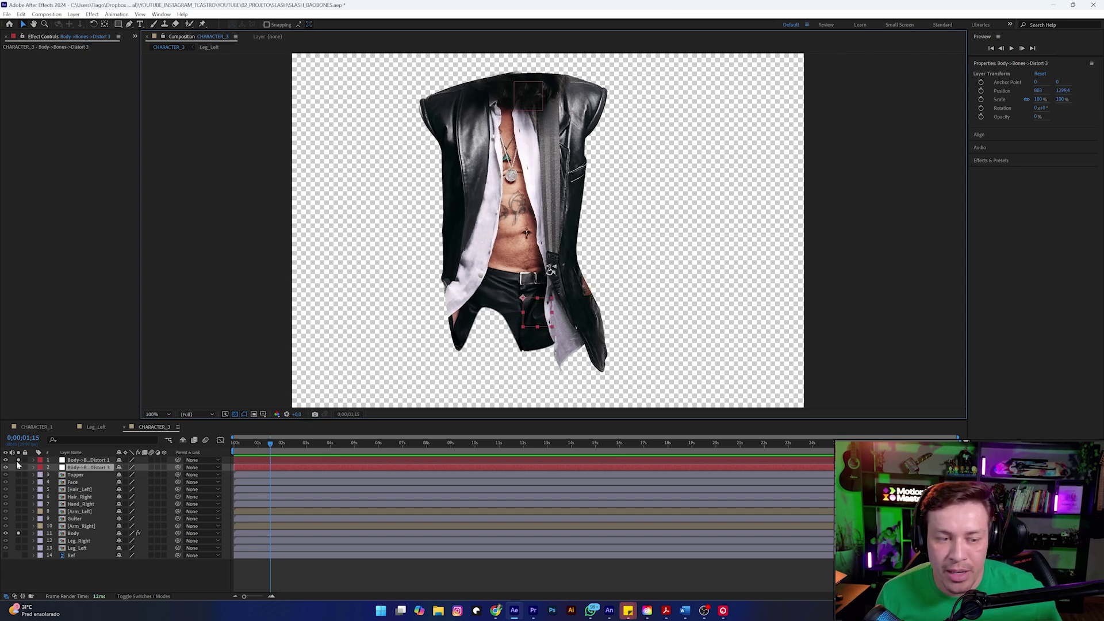
- Turn off the solo of the body and its controllers, and isolate the Arm_Left layer
{"action": "left_click", "coordinate": [18, 533]}
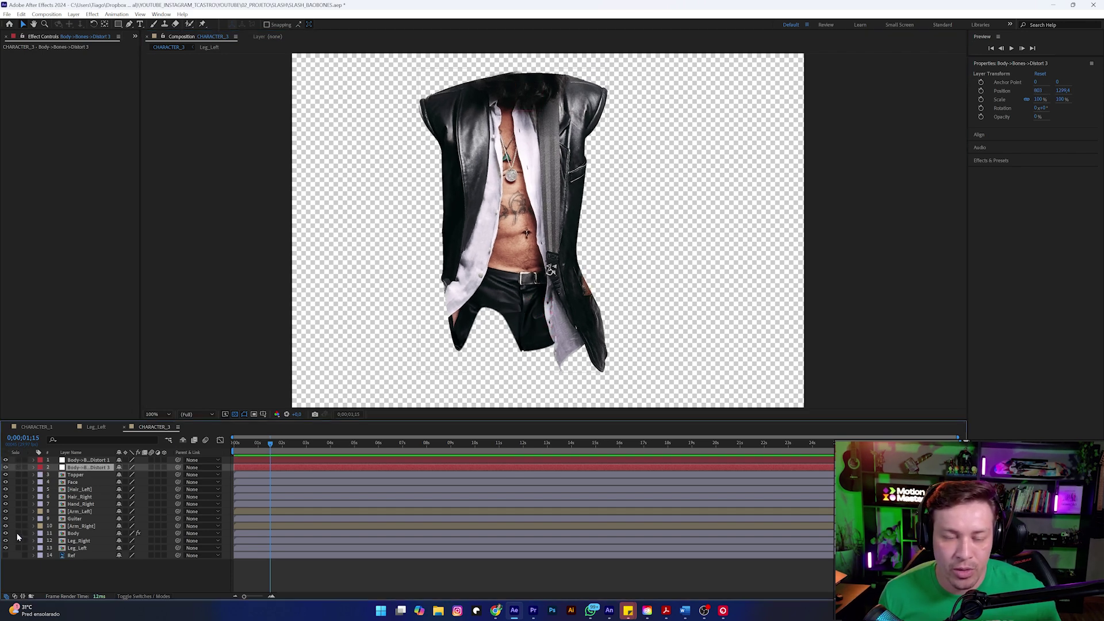
{"action": "left_click", "coordinate": [79, 490]}
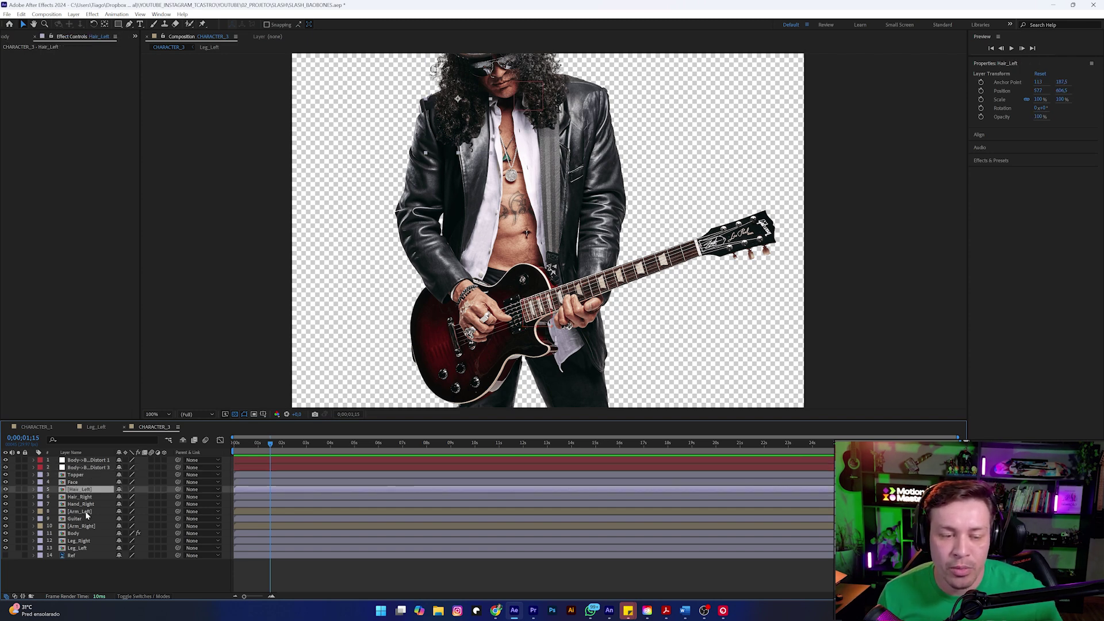
{"action": "left_click", "coordinate": [84, 512]}
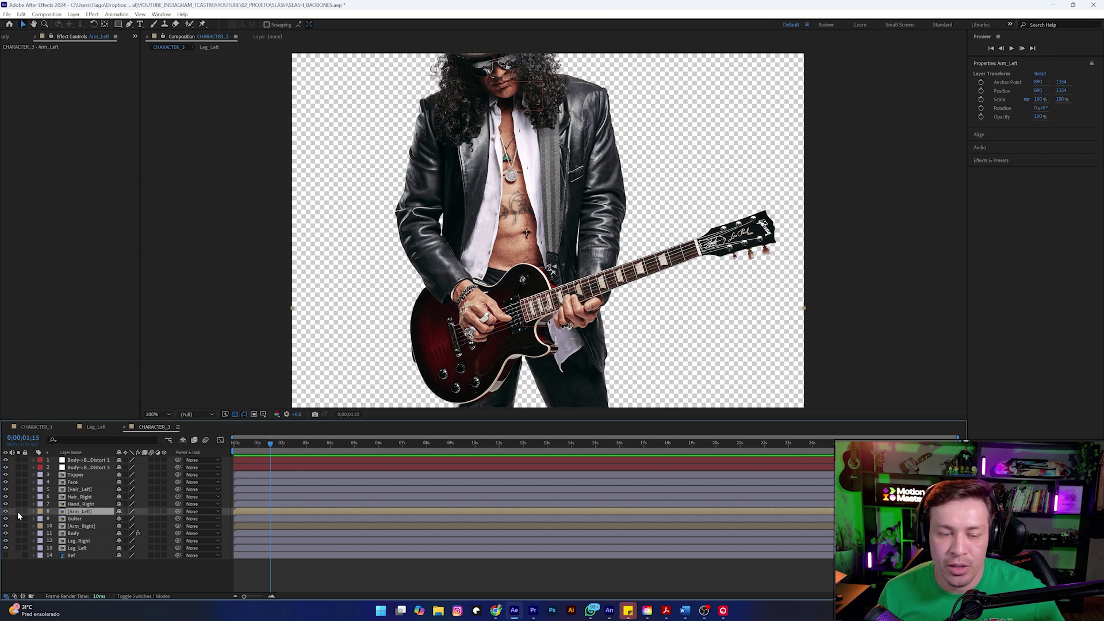
{"action": "left_click", "coordinate": [18, 512]}
- Apply the Bones effect to Arm_Left and turn off the composition's transparency grid
{"action": "key", "text": "ctrl+space"}
{"action": "type", "text": "bones"}
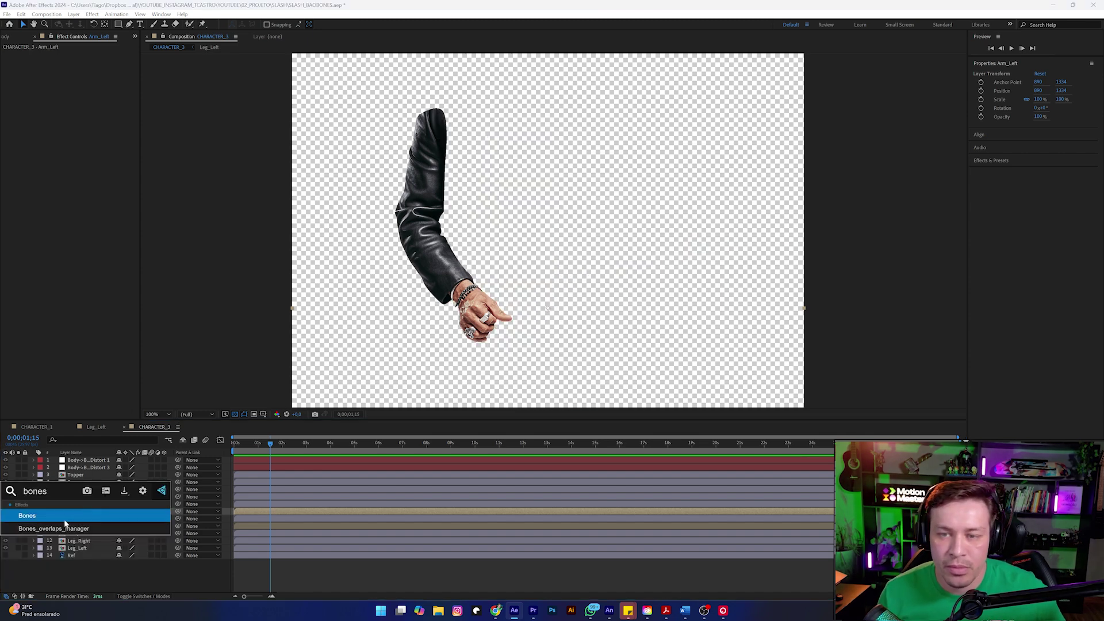
{"action": "left_click", "coordinate": [65, 520]}
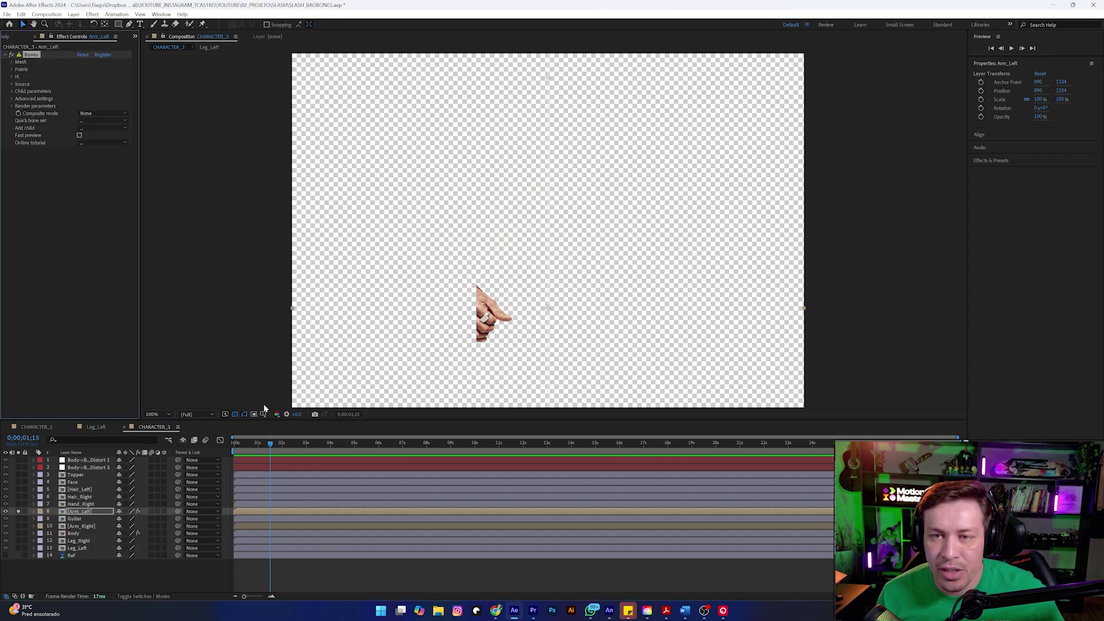
{"action": "left_click", "coordinate": [235, 415]}
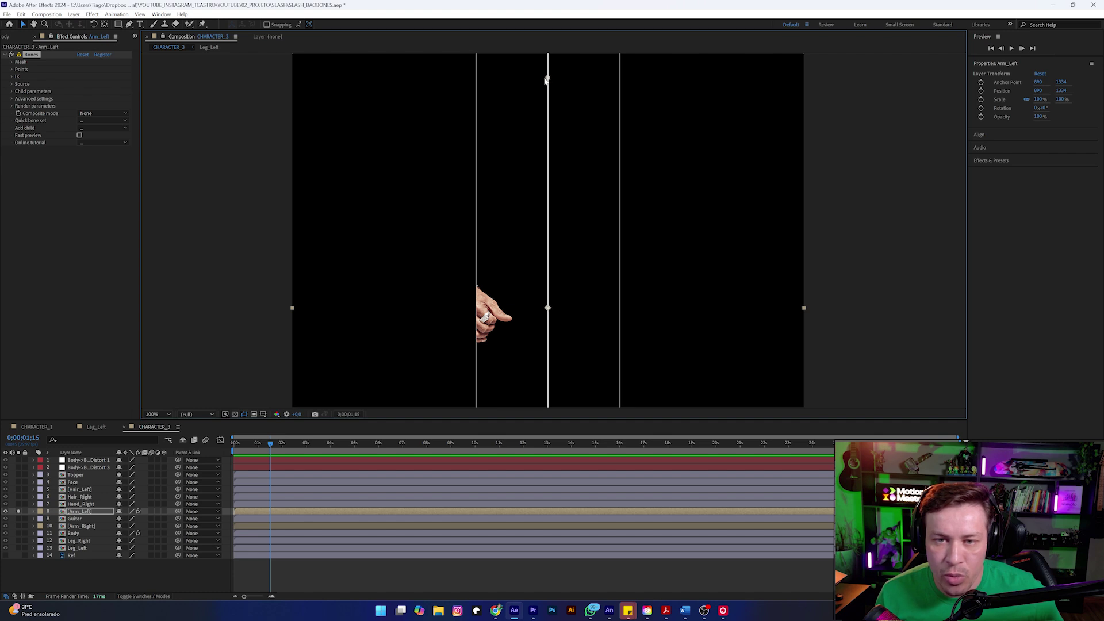
- Place the Arm_Left bone's three points at the shoulder, the elbow and the hand
{"action": "left_click_drag", "start_coordinate": [547, 78], "coordinate": [432, 119]}
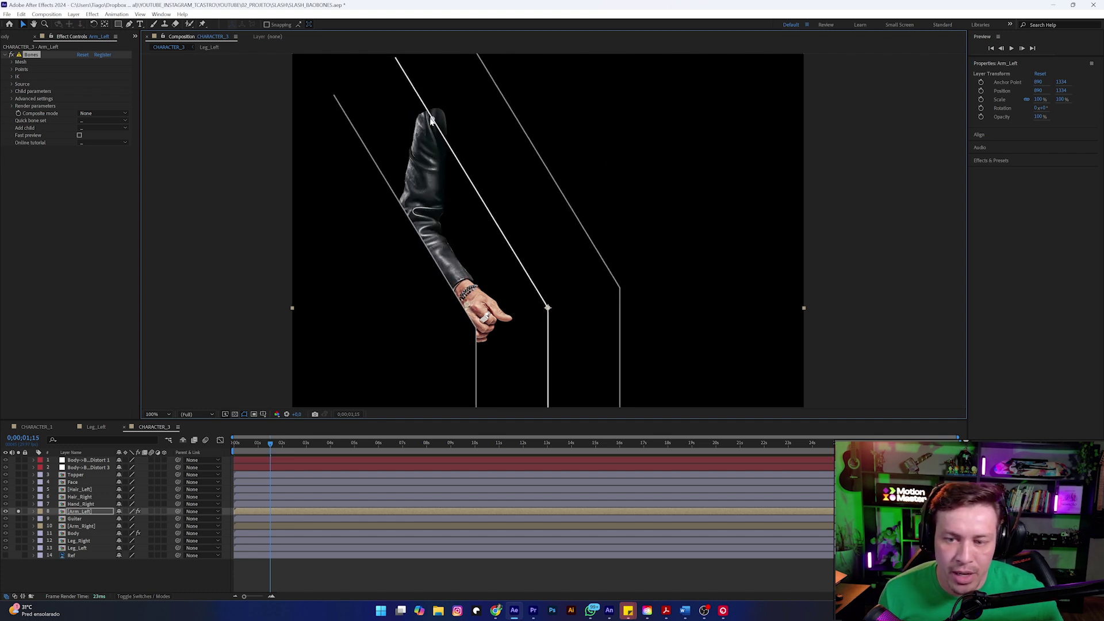
{"action": "left_click_drag", "start_coordinate": [548, 308], "coordinate": [419, 222]}
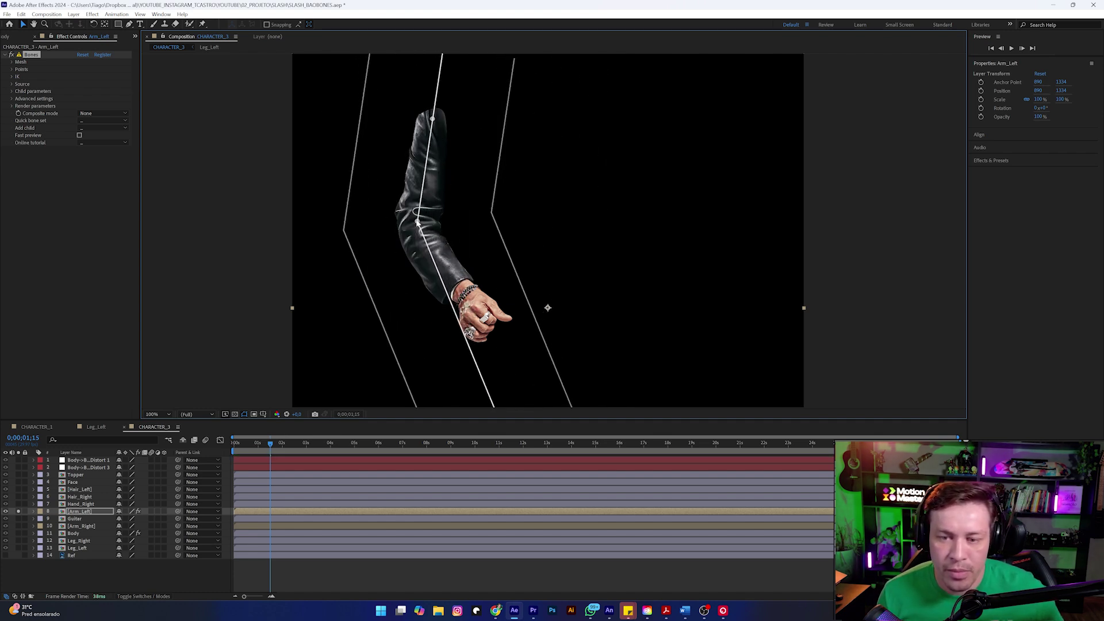
{"action": "key", "text": "comma"}
{"action": "key", "text": "comma"}
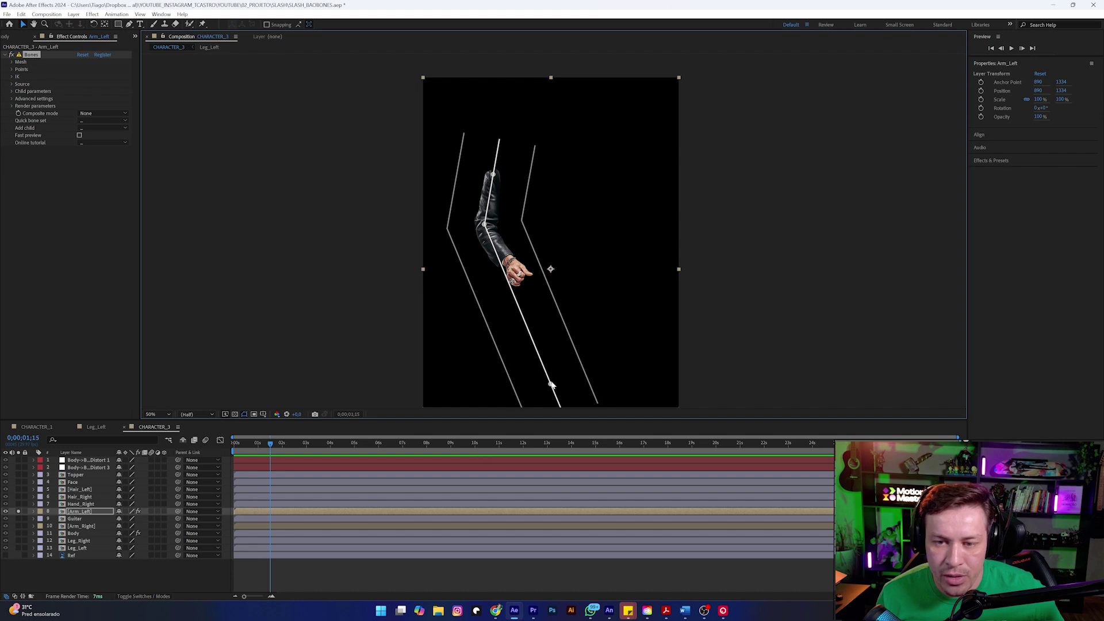
{"action": "left_click_drag", "start_coordinate": [551, 385], "coordinate": [527, 292]}
{"action": "key", "text": "period"}
{"action": "key", "text": "period"}
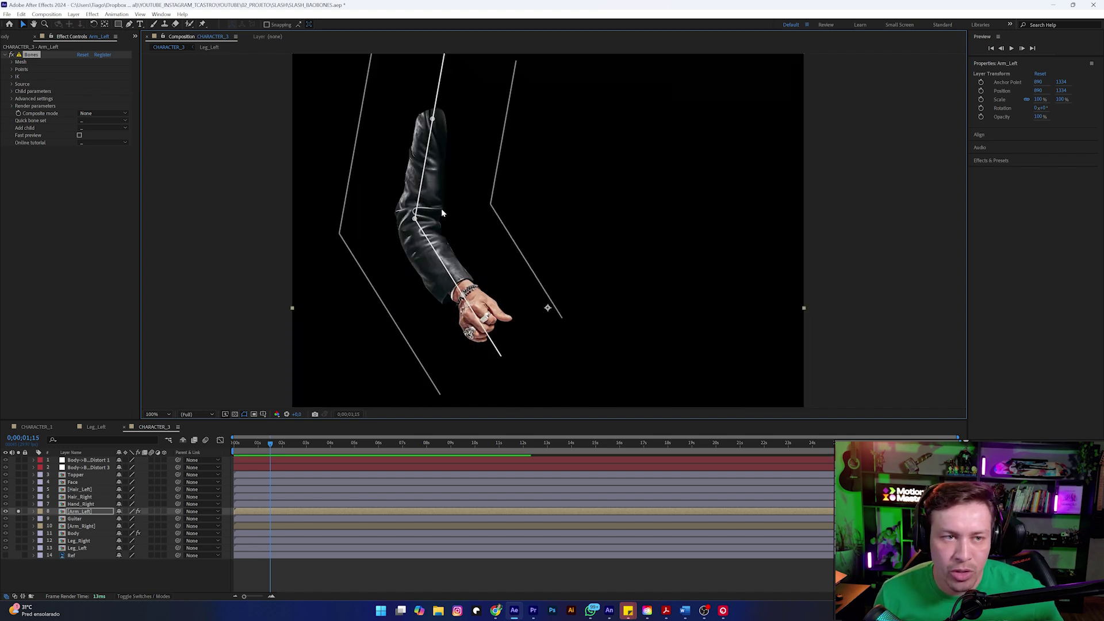
- Set the arm bone's mesh radius to 200 and run its quick bone set with controllers
{"action": "left_click", "coordinate": [12, 62]}
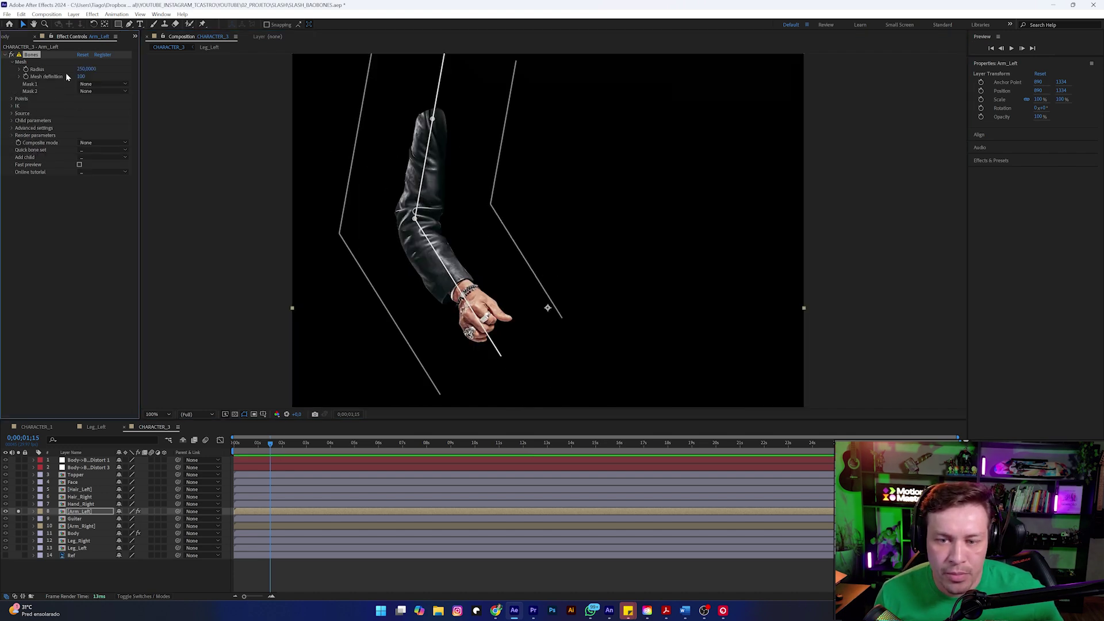
{"action": "left_click_drag", "start_coordinate": [95, 69], "coordinate": [92, 69]}
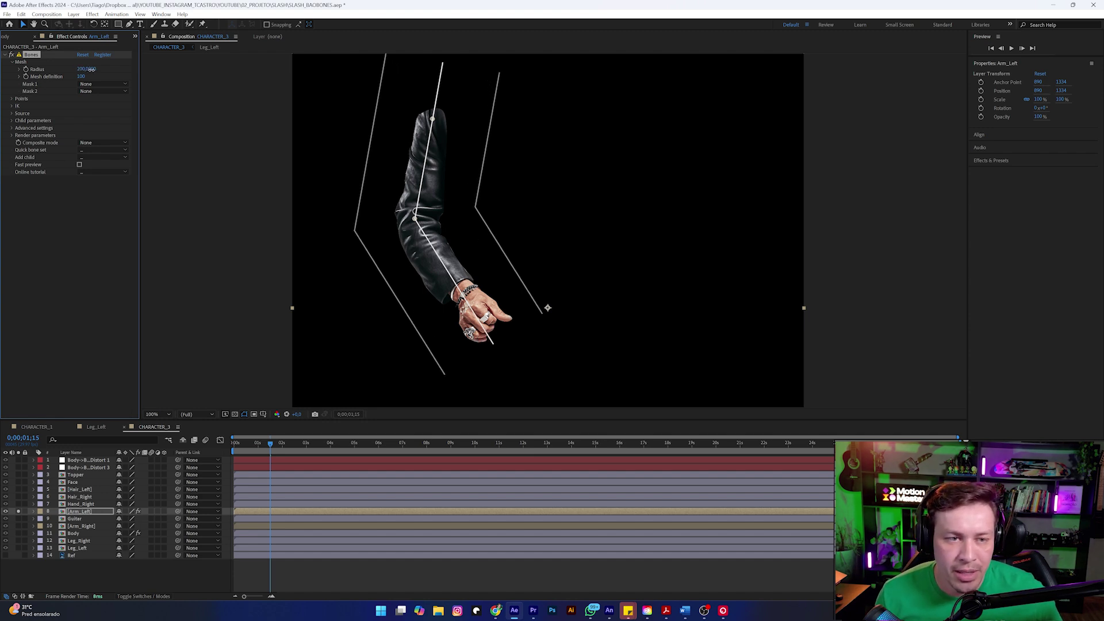
{"action": "left_click", "coordinate": [98, 173]}
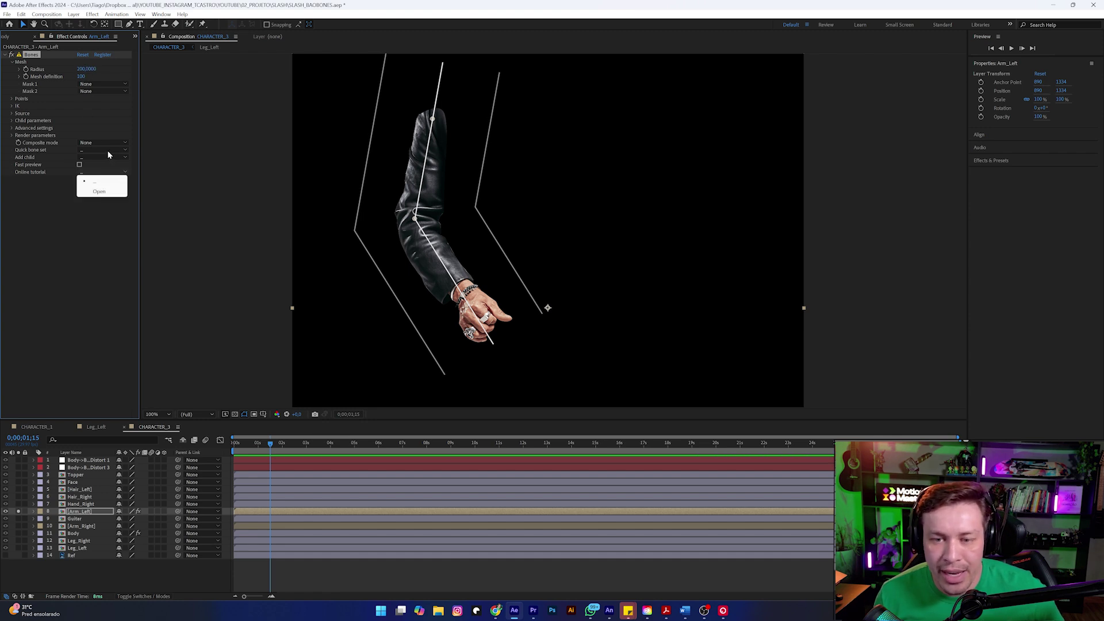
{"action": "left_click", "coordinate": [107, 151]}
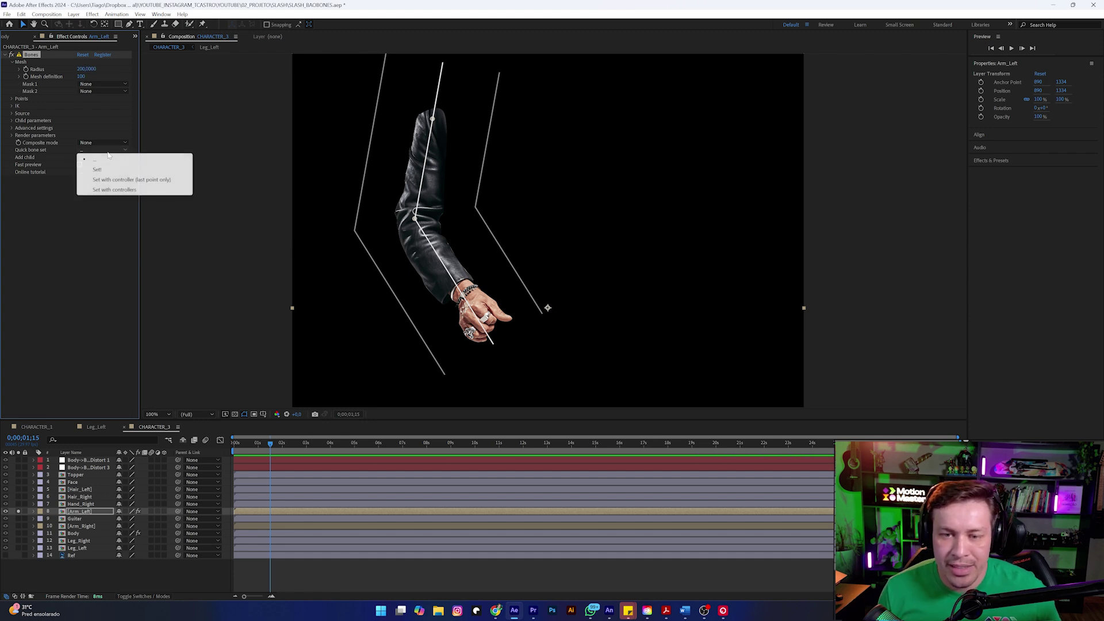
{"action": "left_click", "coordinate": [114, 190]}
- Try moving the arm's hand controller, and undo the movement
{"action": "left_click_drag", "start_coordinate": [474, 321], "coordinate": [487, 279]}
{"action": "key", "text": "ctrl+z"}
- Turn off solo for the arm controllers and Arm_Left, leaving the Arm_Left layer selected
{"action": "left_click", "coordinate": [19, 460]}
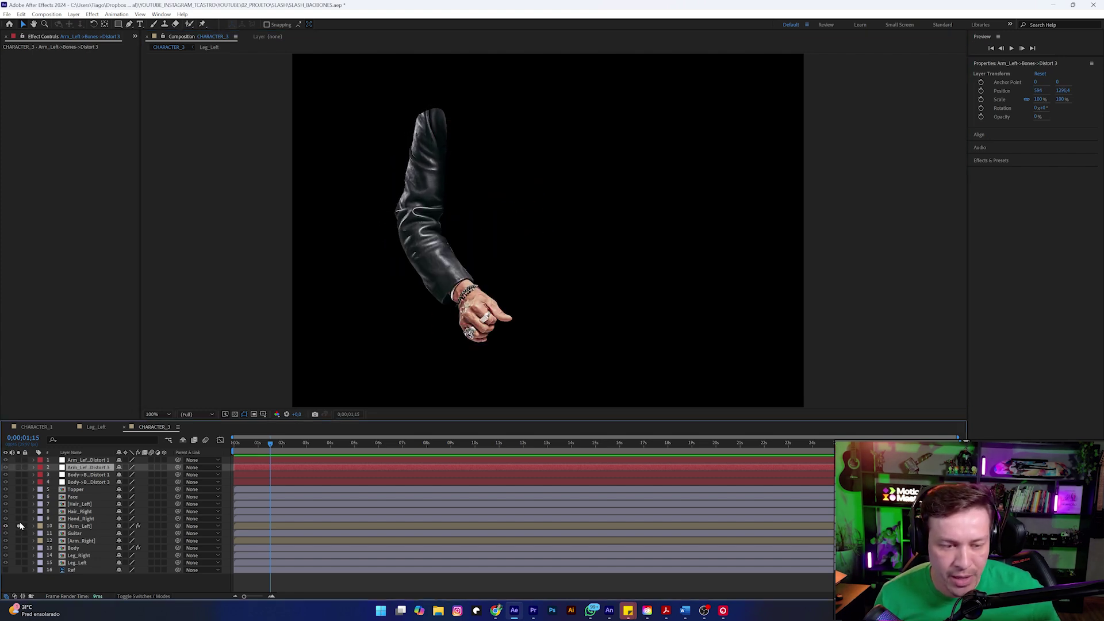
{"action": "left_click", "coordinate": [18, 525]}
{"action": "left_click", "coordinate": [84, 527]}
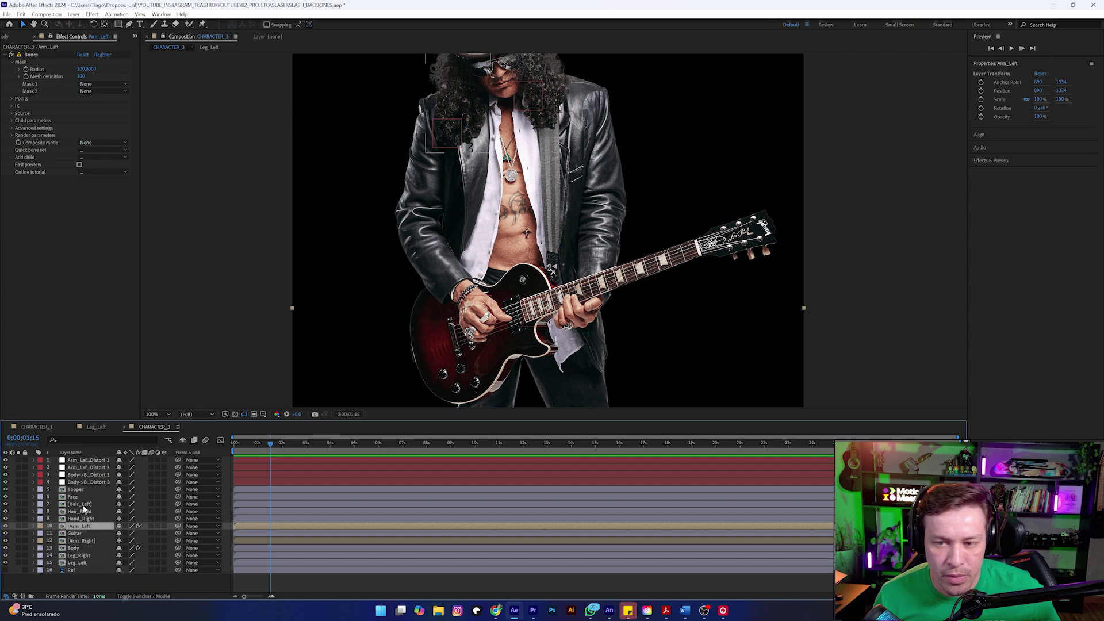
- Solo the Arm_Right layer and apply the Bones effect to it
{"action": "left_click", "coordinate": [17, 540]}
{"action": "left_click", "coordinate": [74, 541]}
{"action": "key", "text": "ctrl+space"}
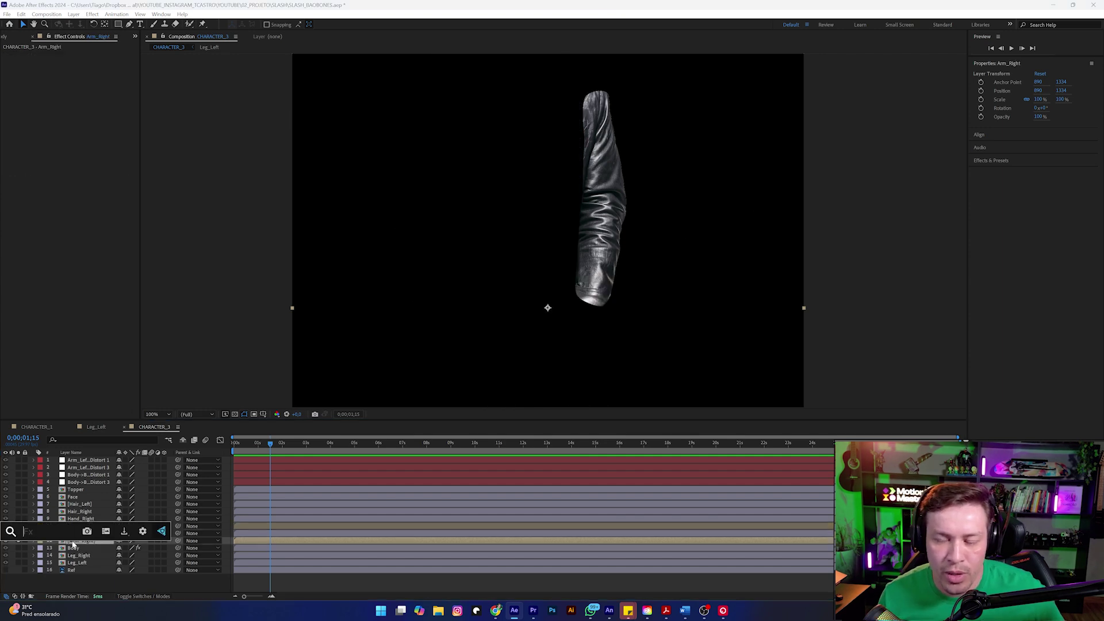
{"action": "type", "text": "bone"}
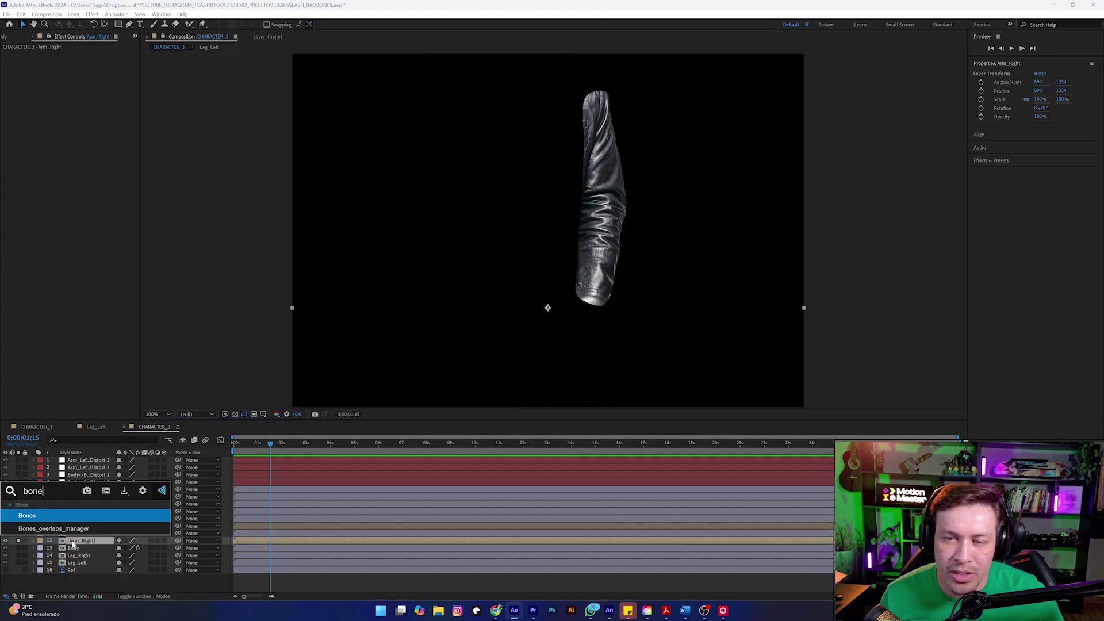
{"action": "left_click", "coordinate": [43, 518]}
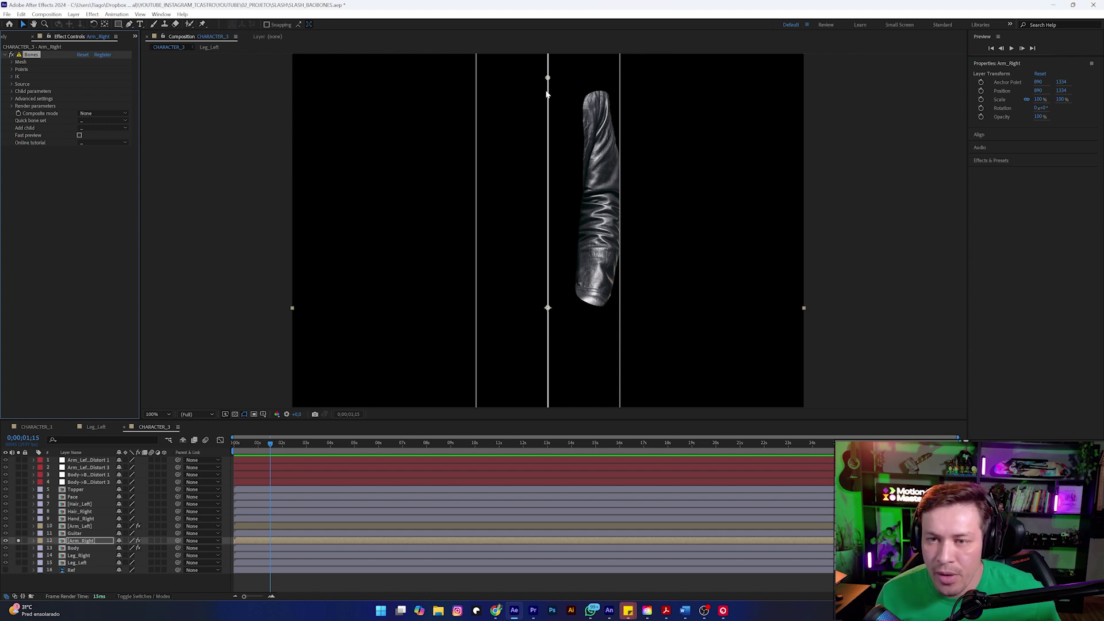
- Place the Arm_Right bone's three points at the shoulder, the elbow and the wrist end of the sleeve
{"action": "left_click_drag", "start_coordinate": [548, 78], "coordinate": [595, 104]}
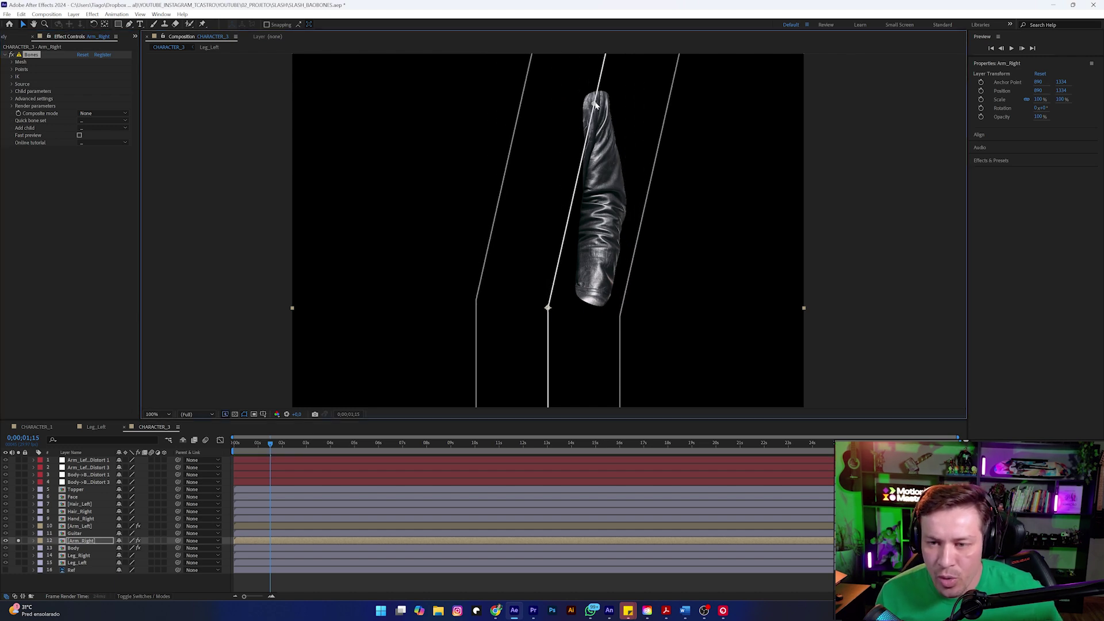
{"action": "left_click_drag", "start_coordinate": [547, 311], "coordinate": [604, 199]}
{"action": "scroll", "coordinate": [607, 211], "scroll_direction": "down", "scroll_amount": 1}
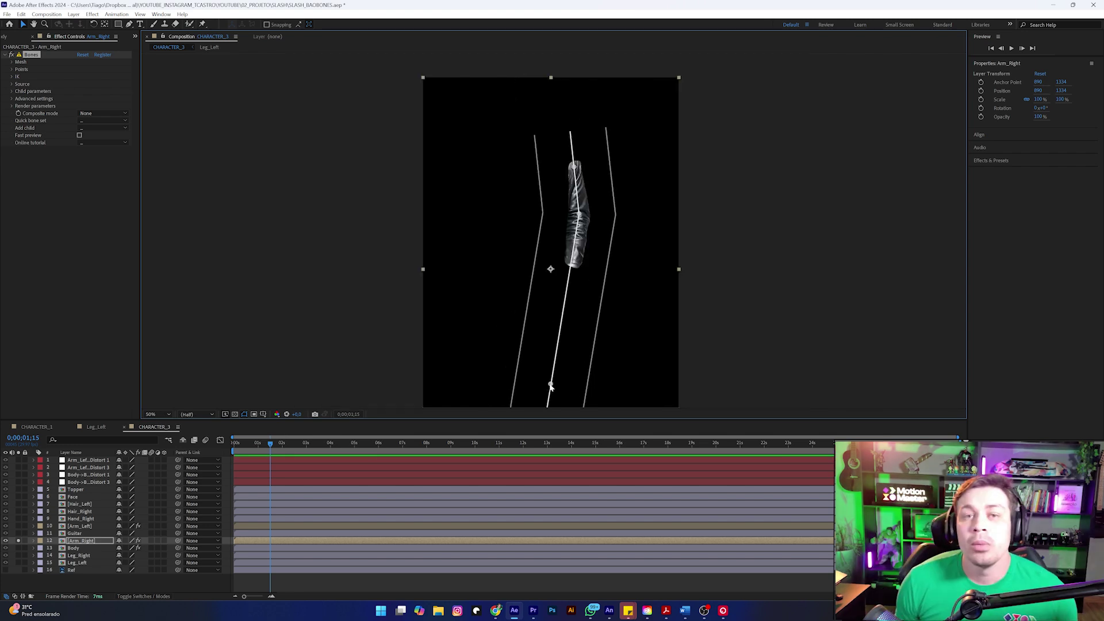
{"action": "left_click_drag", "start_coordinate": [550, 384], "coordinate": [573, 268]}
{"action": "key", "text": "period"}
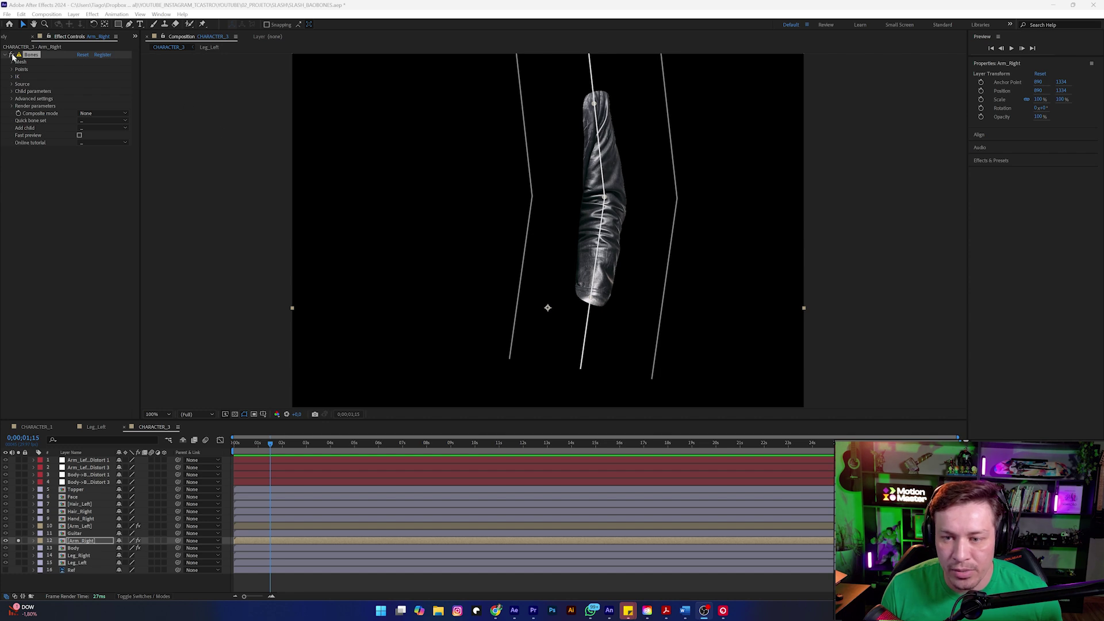
- Set the Arm_Right bone's mesh radius to 100 and run its quick bone set with controllers
{"action": "left_click", "coordinate": [12, 62]}
{"action": "left_click_drag", "start_coordinate": [86, 68], "coordinate": [86, 68]}
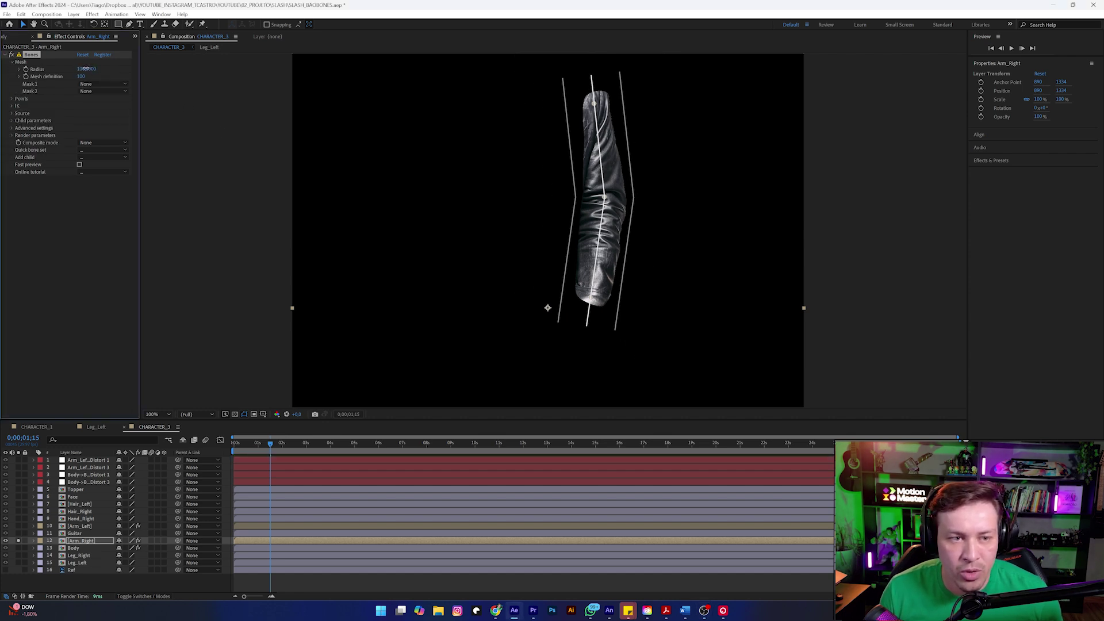
{"action": "left_click", "coordinate": [113, 156]}
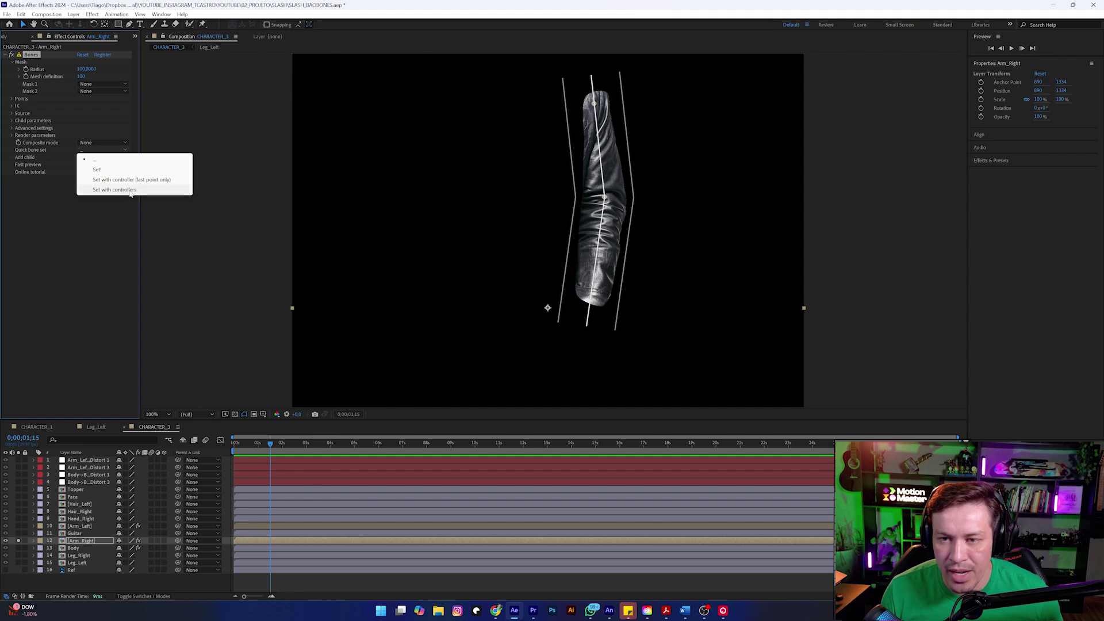
{"action": "left_click", "coordinate": [106, 191]}
- Try moving the controller at the wrist end of Arm_Right, and restore the rig's controllers through the undo history
{"action": "left_click_drag", "start_coordinate": [603, 308], "coordinate": [608, 286]}
{"action": "key", "text": "Delete"}
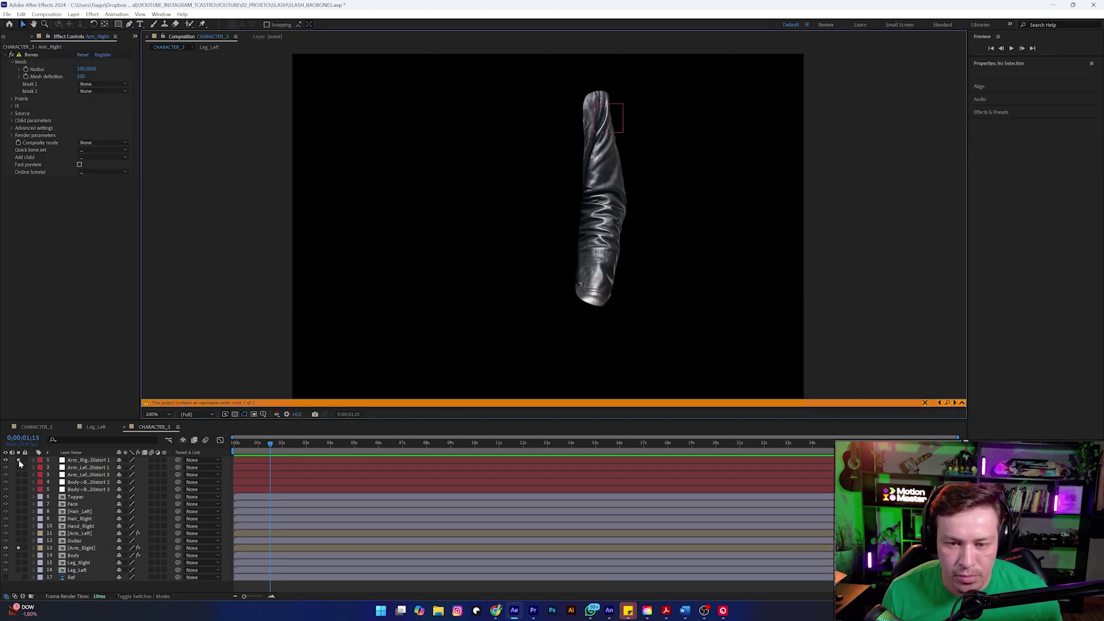
{"action": "key", "text": "ctrl+shift+z"}
{"action": "key", "text": "ctrl+z"}
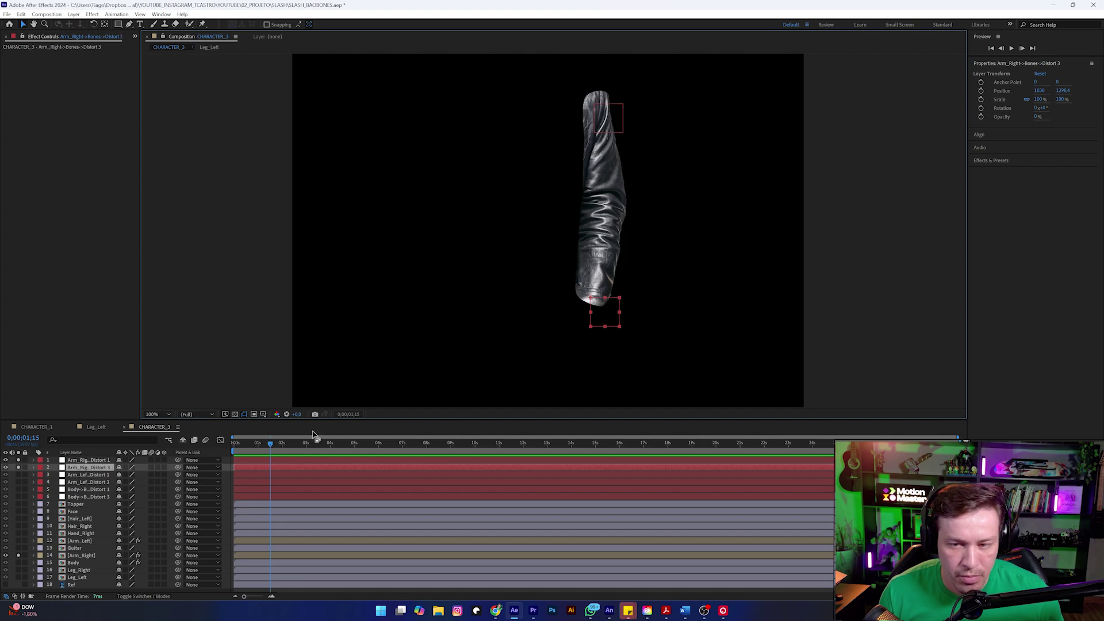
- Turn off solo for Arm_Right and its controllers, and select the arm's shoulder controller
{"action": "left_click", "coordinate": [19, 556]}
{"action": "scroll", "coordinate": [442, 336], "scroll_direction": "down", "scroll_amount": 1}
{"action": "scroll", "coordinate": [442, 336], "scroll_direction": "down", "scroll_amount": 3}
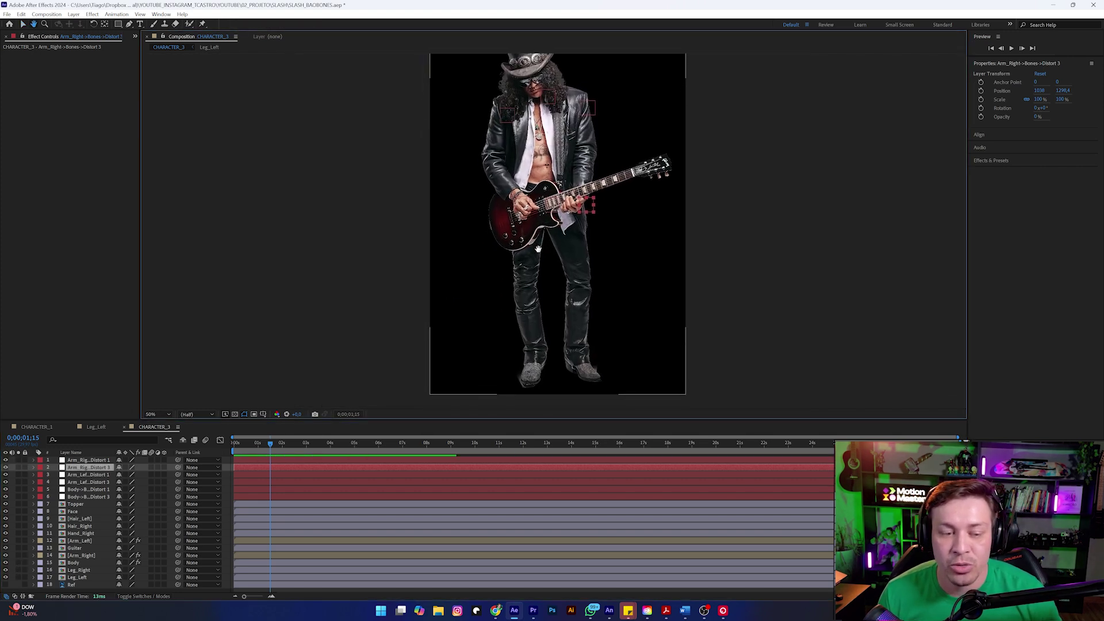
{"action": "left_click", "coordinate": [82, 462]}
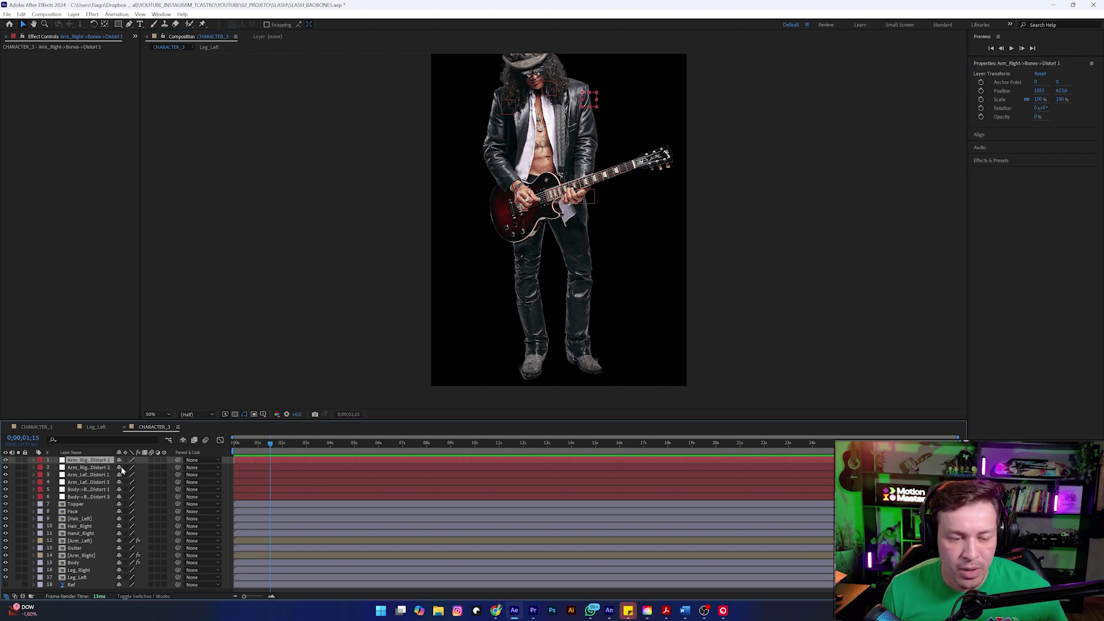
- Solo the Leg_Right layer and apply the Bones effect to it
{"action": "left_click", "coordinate": [79, 570]}
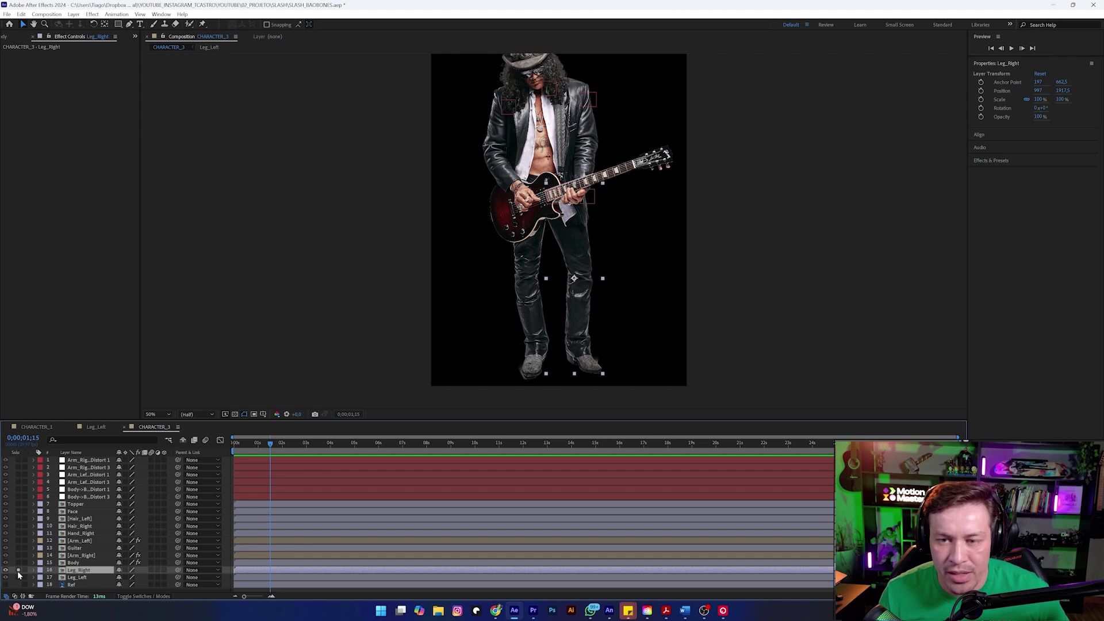
{"action": "left_click", "coordinate": [19, 570]}
{"action": "key", "text": "ctrl+space"}
{"action": "type", "text": "bones"}
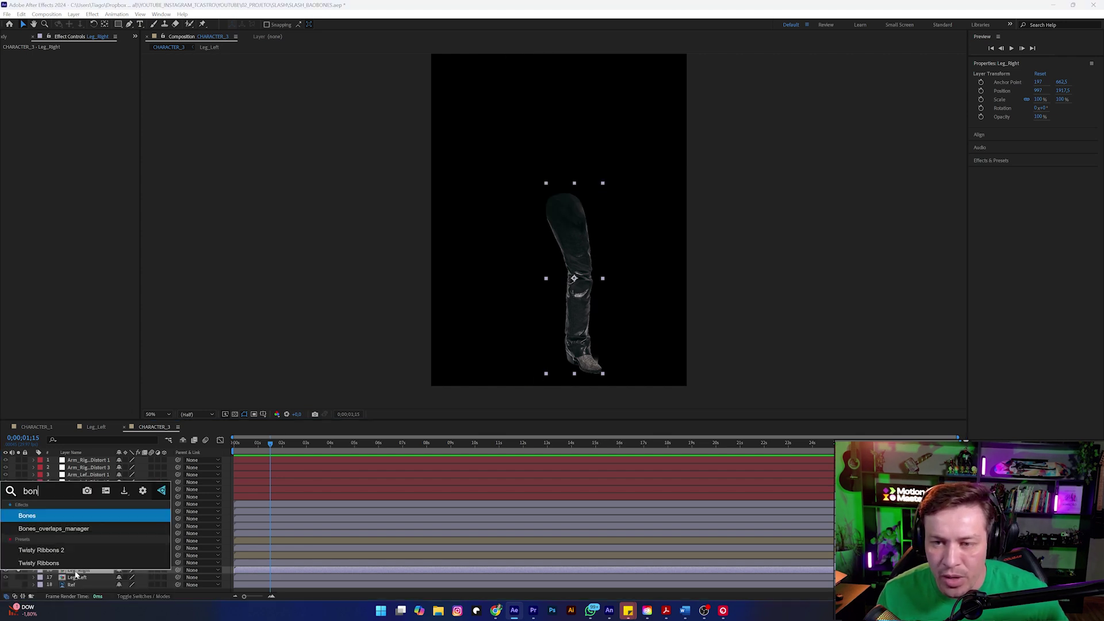
{"action": "left_click", "coordinate": [27, 516]}
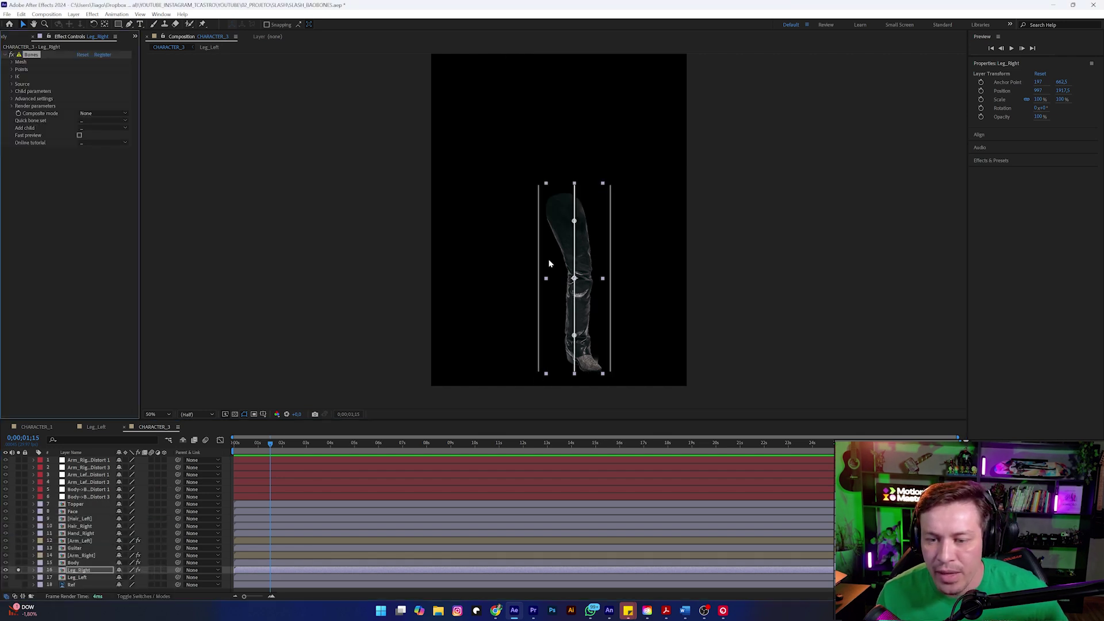
- Place the Leg_Right bone's points at the hip, knee and ankle, and run its quick bone set with controllers
{"action": "left_click_drag", "start_coordinate": [574, 222], "coordinate": [560, 203]}
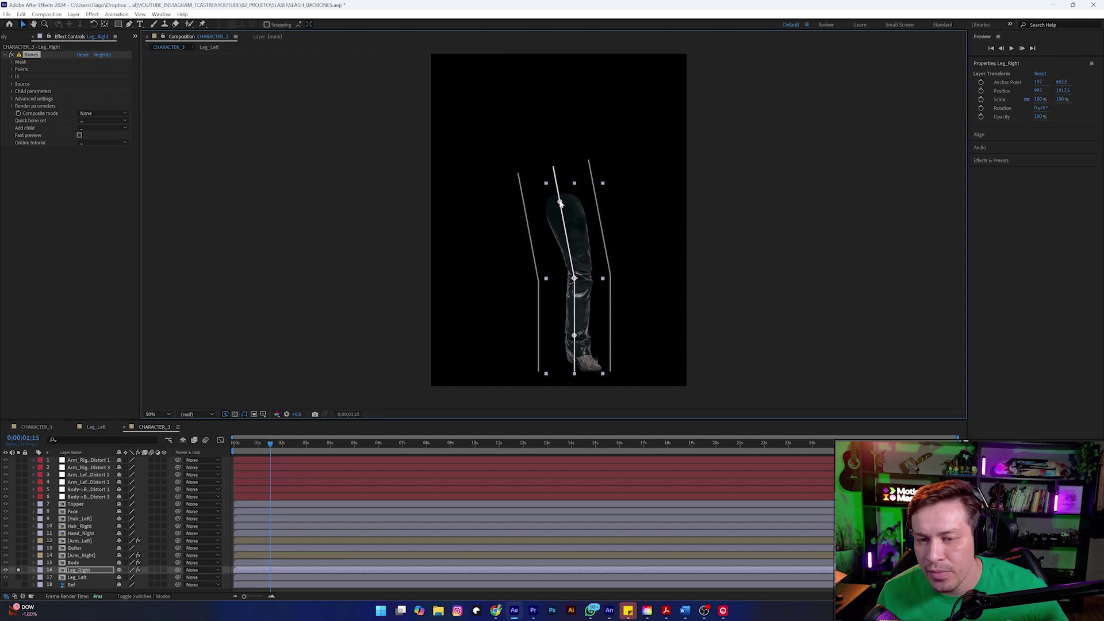
{"action": "left_click_drag", "start_coordinate": [575, 279], "coordinate": [580, 273]}
{"action": "left_click_drag", "start_coordinate": [575, 337], "coordinate": [579, 350]}
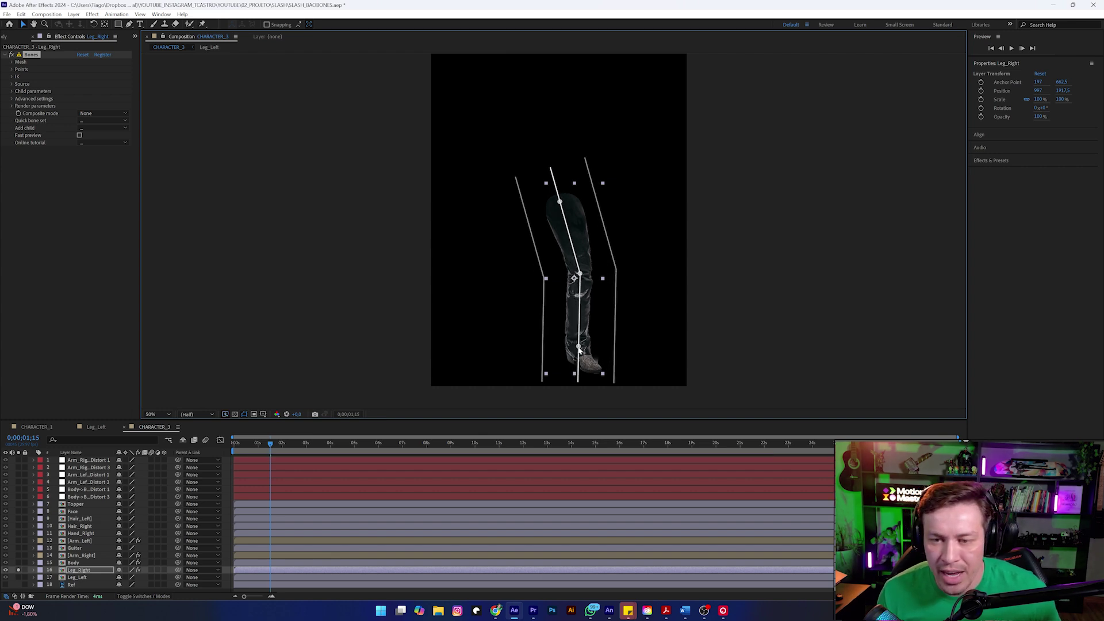
{"action": "left_click", "coordinate": [102, 121]}
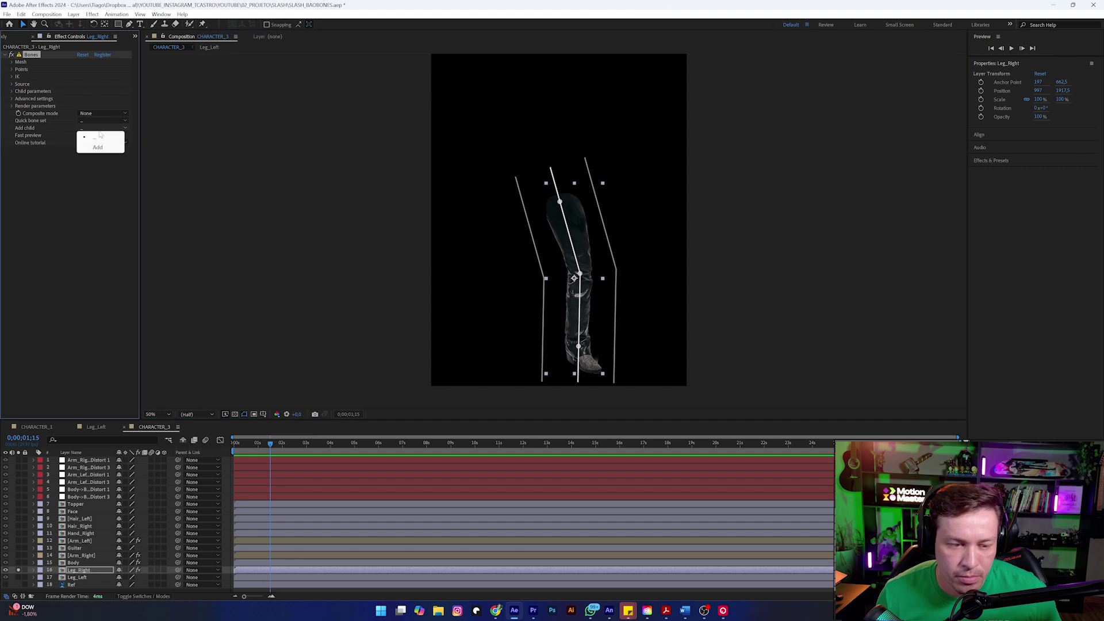
{"action": "left_click", "coordinate": [115, 160]}
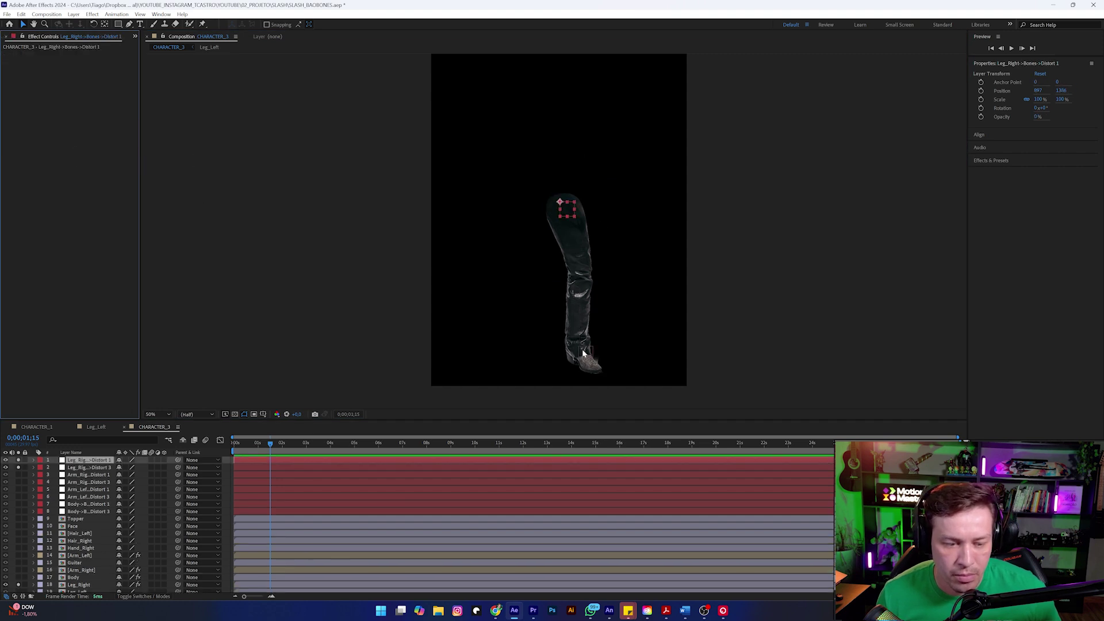
- Select the right leg's ankle controller and turn off solo for Leg_Right and its controllers
{"action": "left_click_drag", "start_coordinate": [596, 322], "coordinate": [582, 350]}
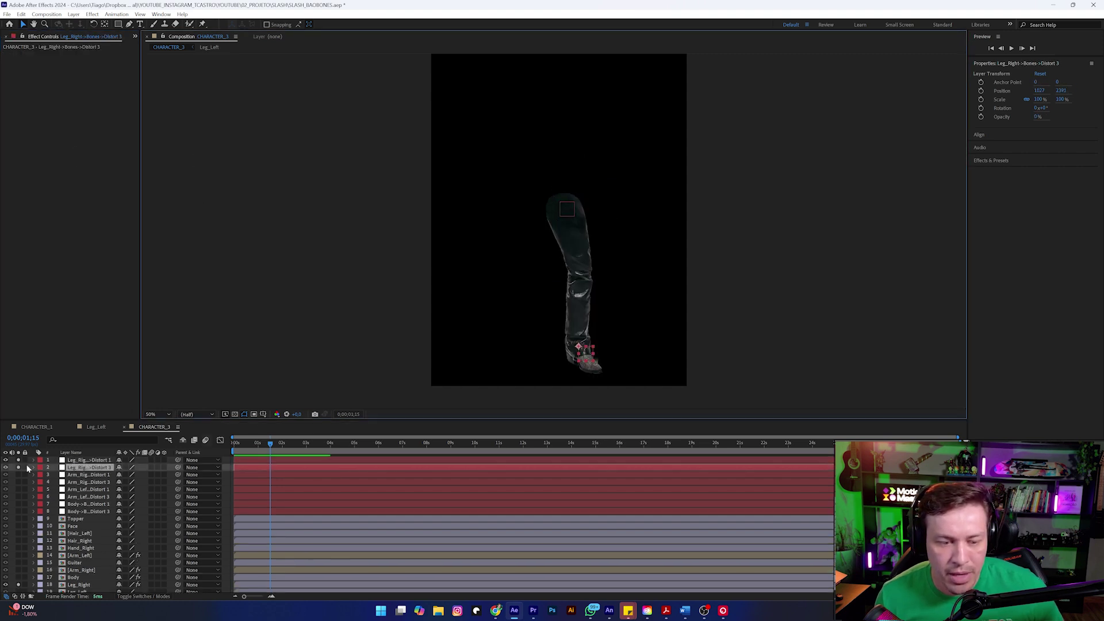
{"action": "scroll", "coordinate": [29, 545], "scroll_direction": "down", "scroll_amount": 1}
{"action": "left_click", "coordinate": [18, 573]}
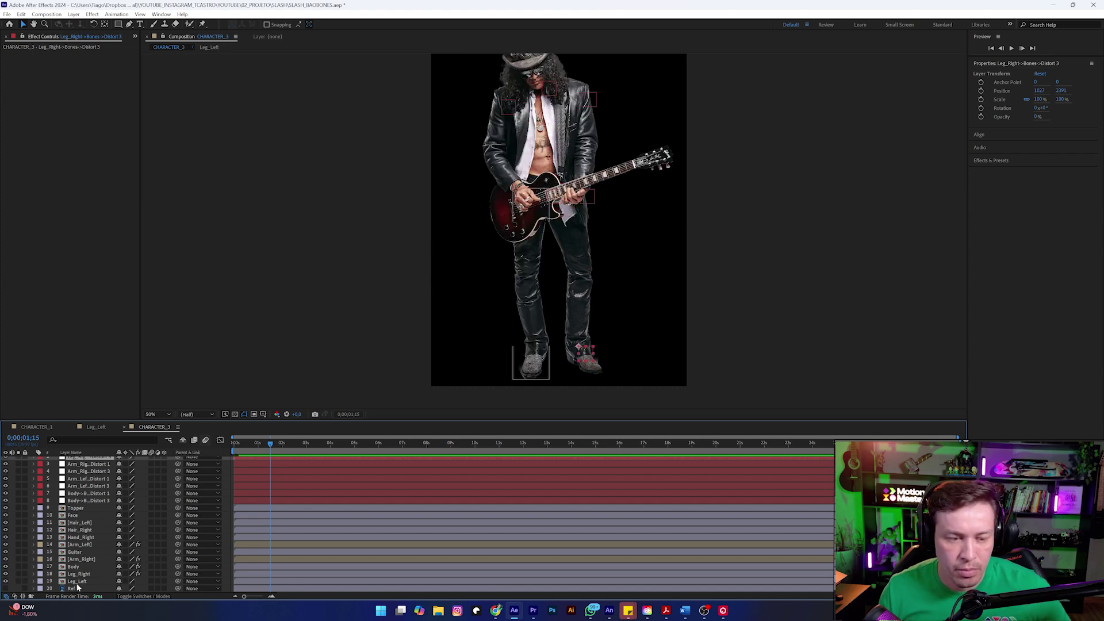
- Solo the Leg_Left layer and apply the Bones effect to it
{"action": "left_click", "coordinate": [77, 582]}
{"action": "left_click", "coordinate": [17, 582]}
{"action": "key", "text": "ctrl+space"}
{"action": "type", "text": "bones"}
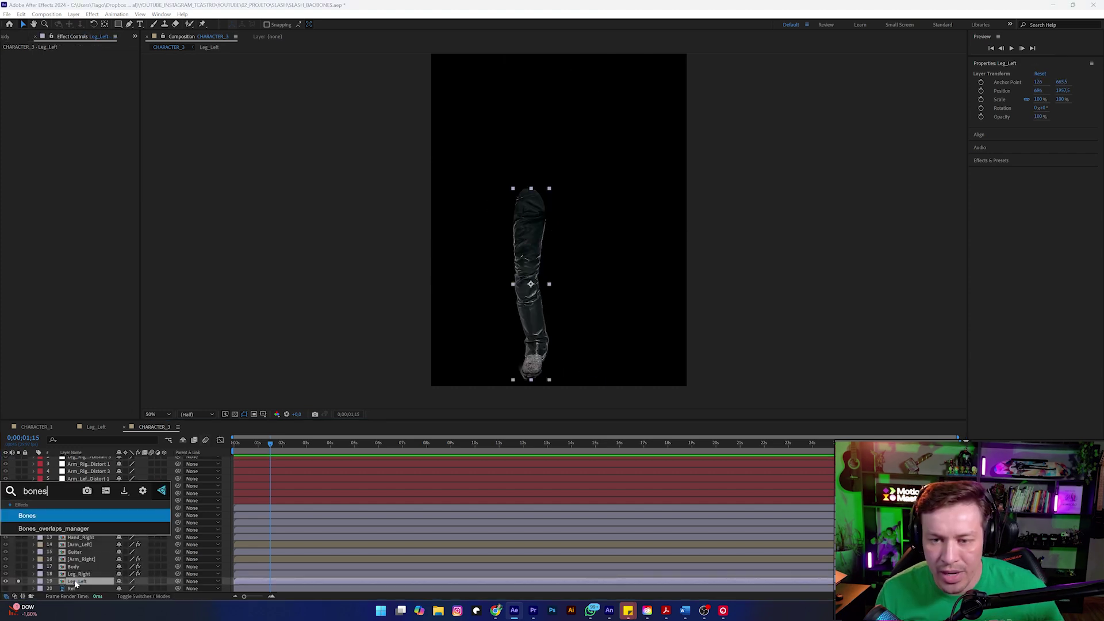
{"action": "key", "text": "Return"}
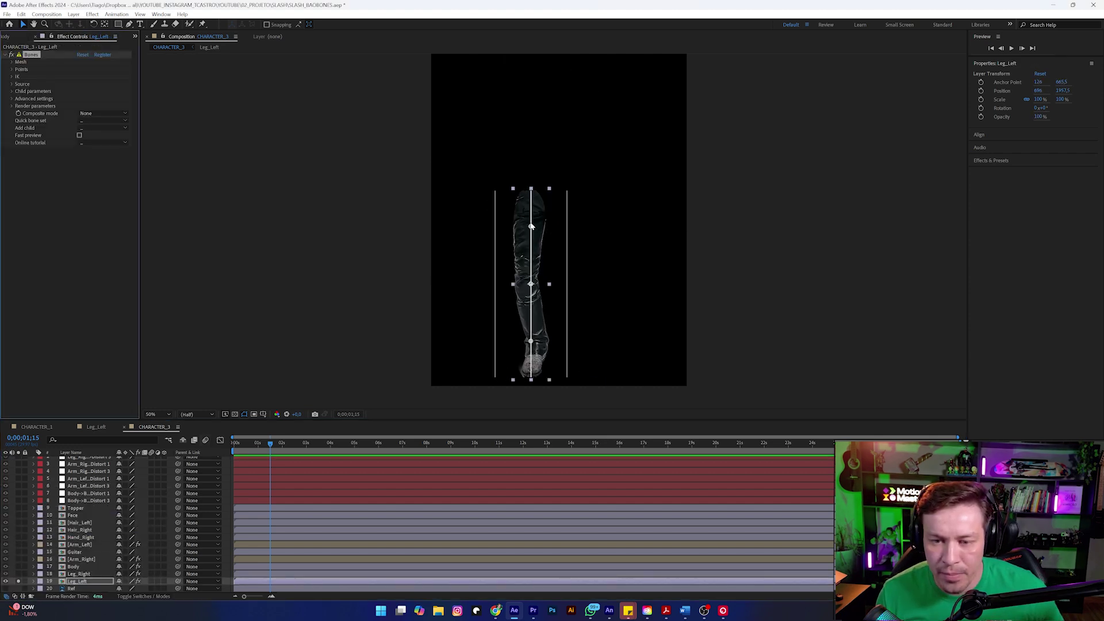
- Place the Leg_Left bone's points at the hip, knee and ankle, and run its quick bone set with controllers
{"action": "left_click_drag", "start_coordinate": [531, 227], "coordinate": [531, 205]}
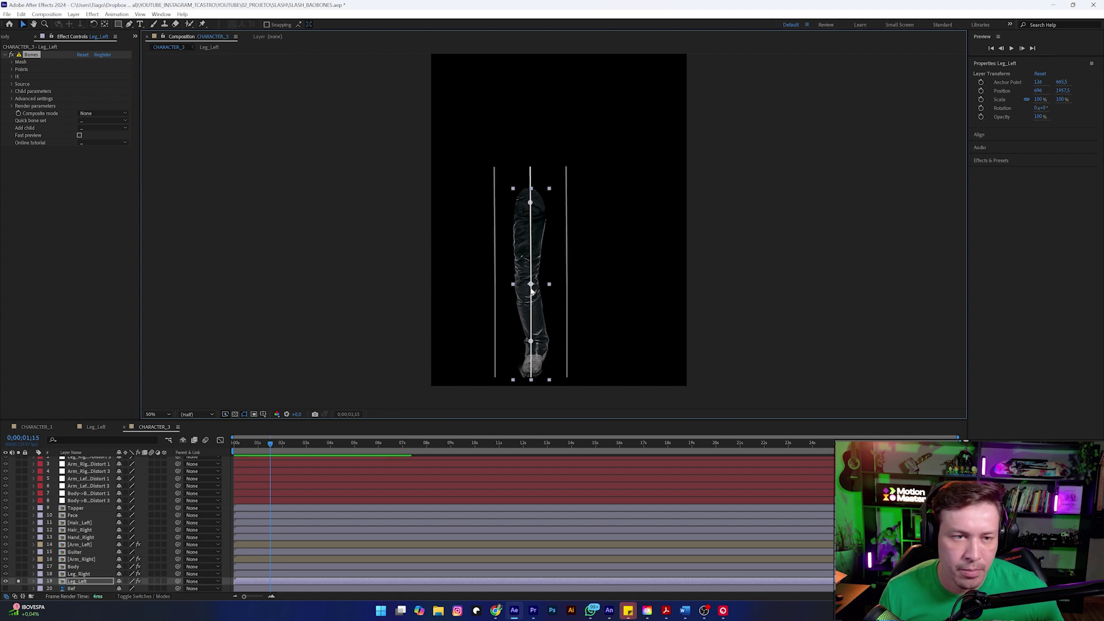
{"action": "left_click_drag", "start_coordinate": [531, 284], "coordinate": [527, 282]}
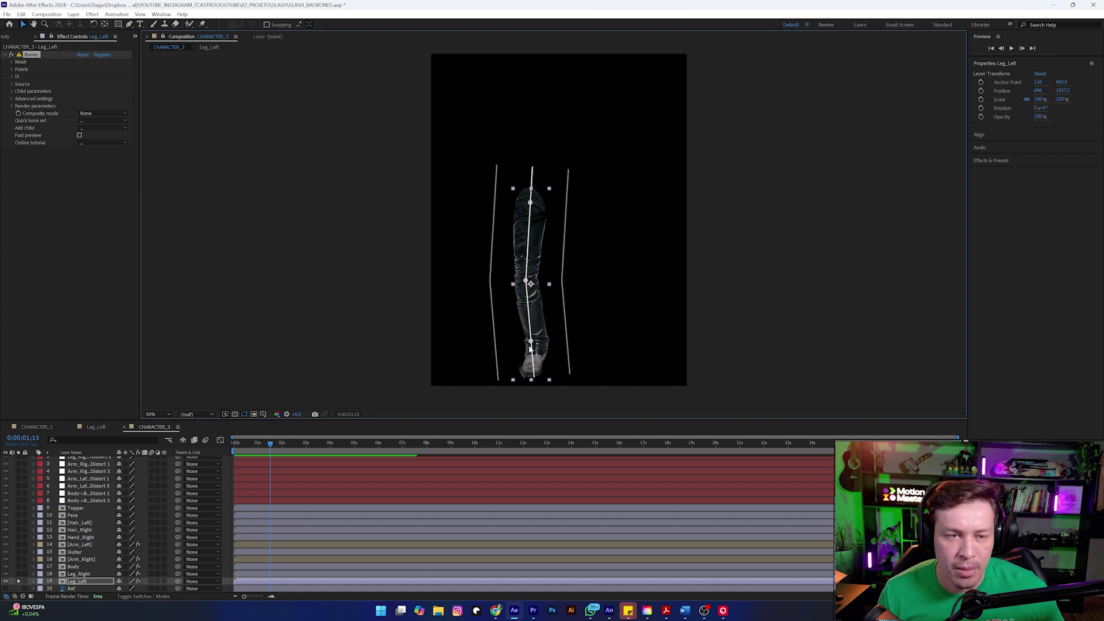
{"action": "left_click_drag", "start_coordinate": [532, 344], "coordinate": [539, 345]}
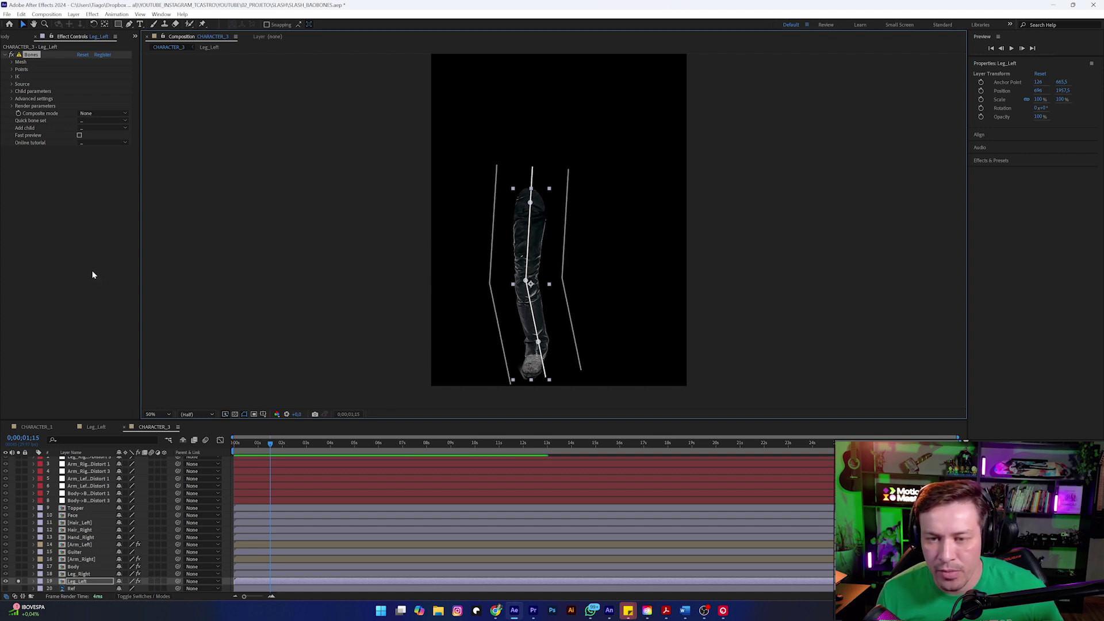
{"action": "left_click", "coordinate": [104, 128]}
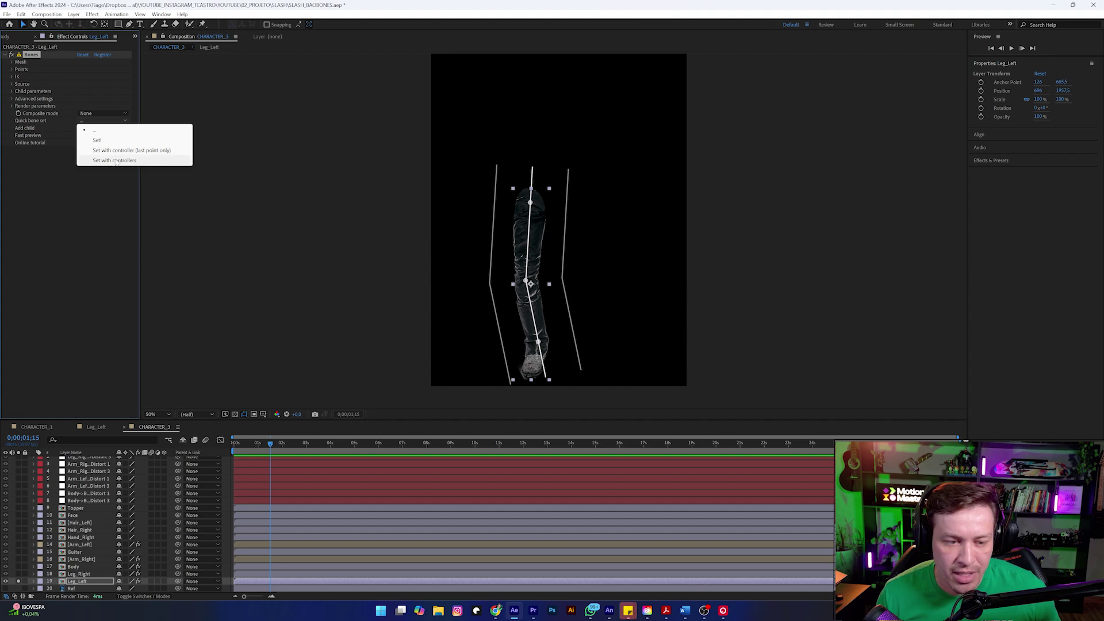
{"action": "left_click", "coordinate": [119, 162]}
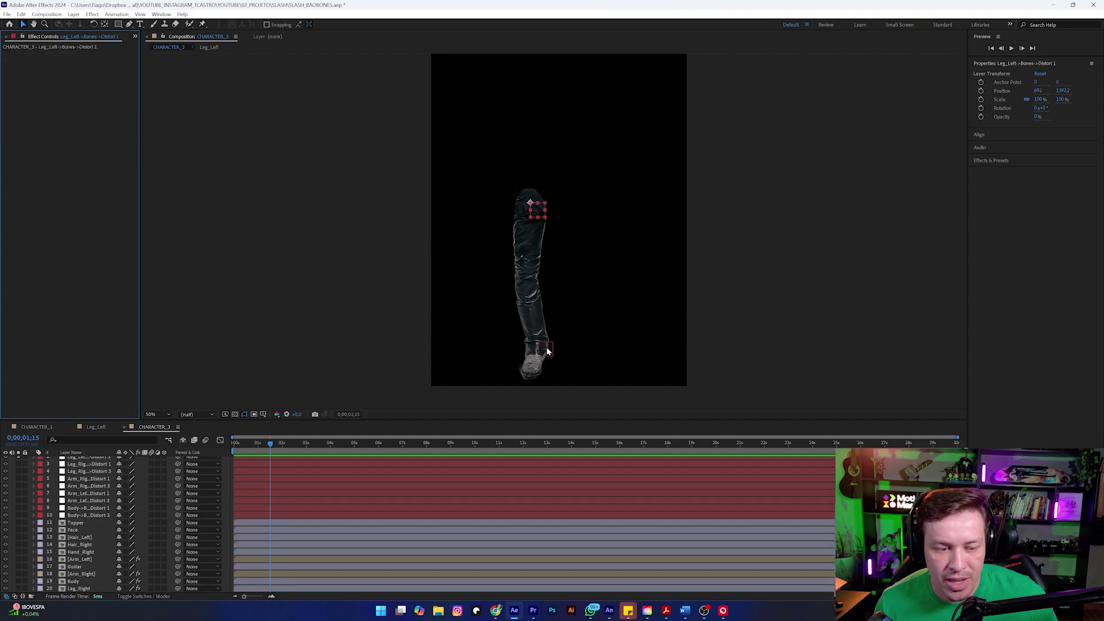
- Undo a test move of the left leg's ankle controller, and turn off solo for Leg_Left and its controllers
{"action": "left_click_drag", "start_coordinate": [545, 350], "coordinate": [538, 307]}
{"action": "key", "text": "ctrl+z"}
{"action": "scroll", "coordinate": [23, 466], "scroll_direction": "up", "scroll_amount": 1}
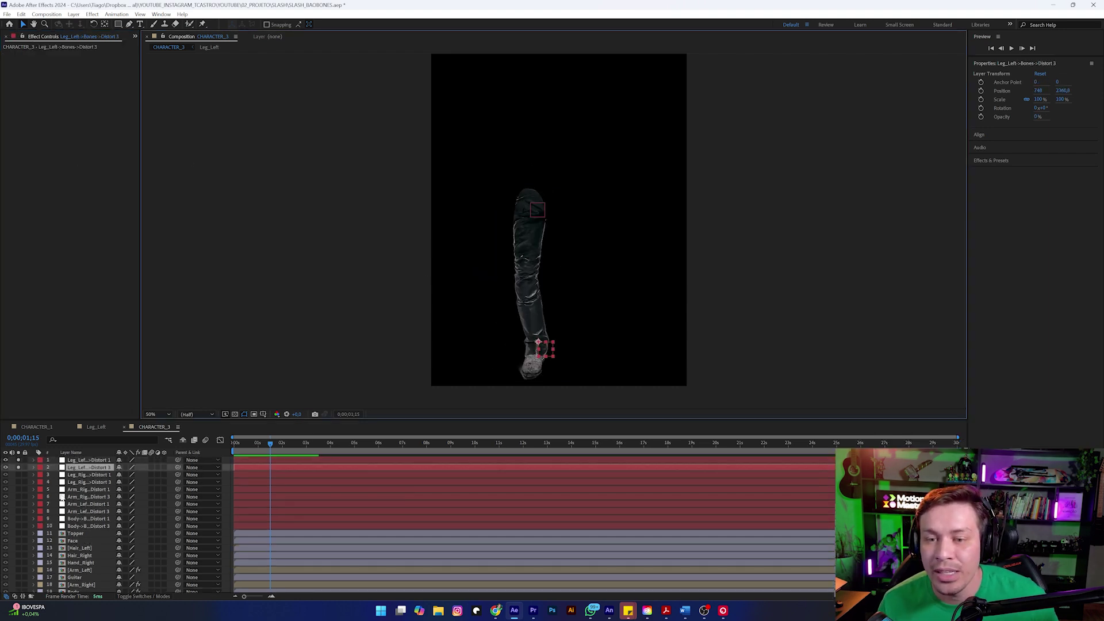
{"action": "scroll", "coordinate": [31, 541], "scroll_direction": "down", "scroll_amount": 2}
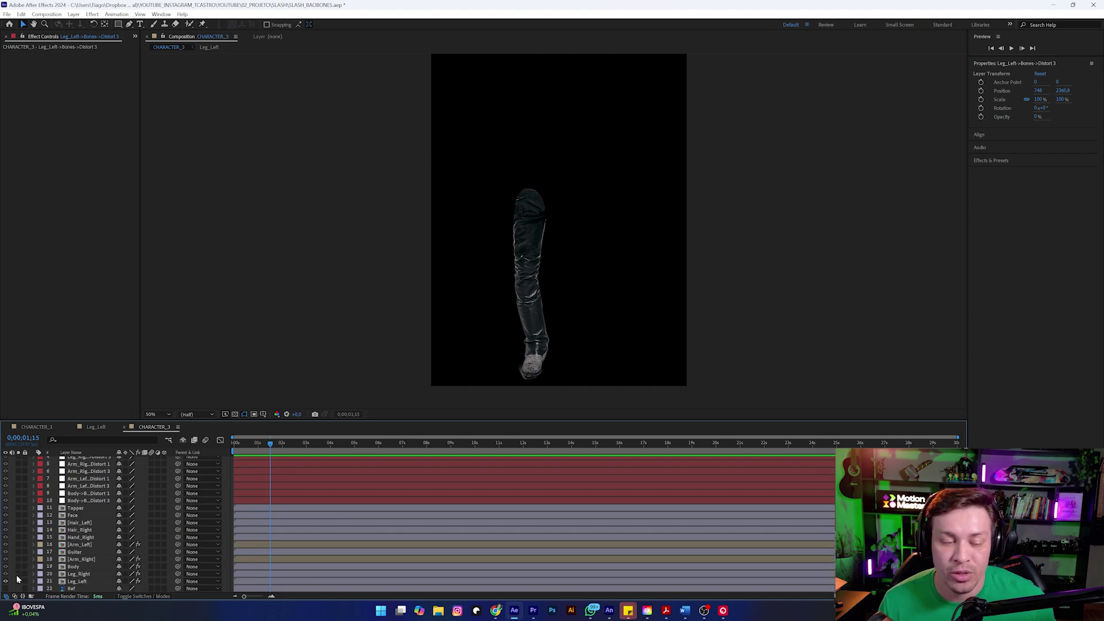
{"action": "left_click", "coordinate": [18, 582]}
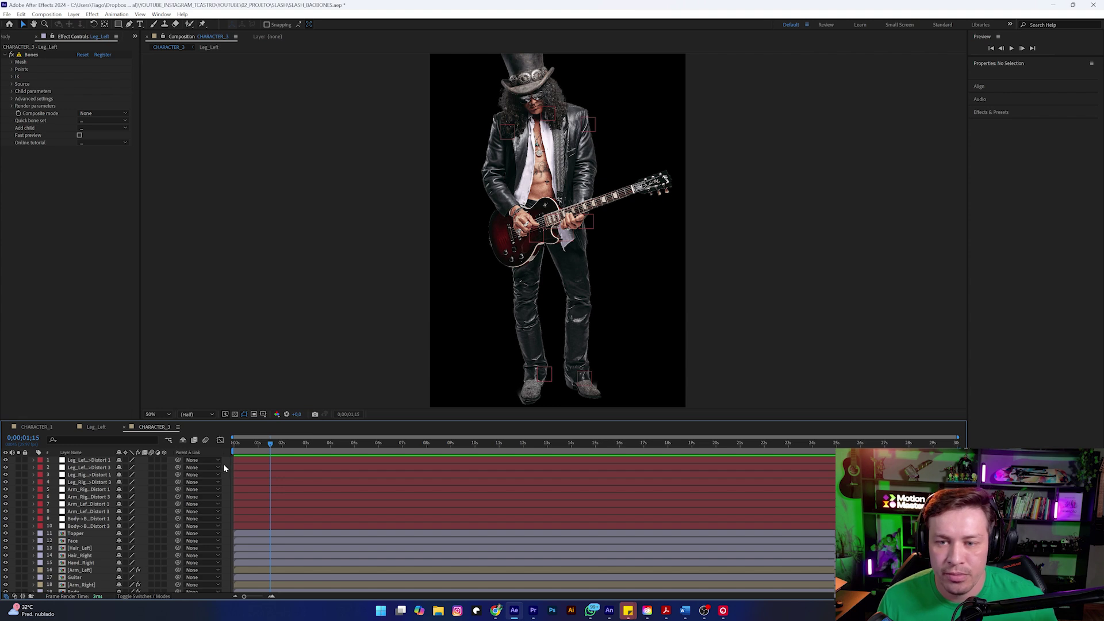
- Add a null object to the composition and rename it C | BODY
{"action": "left_click", "coordinate": [75, 14]}
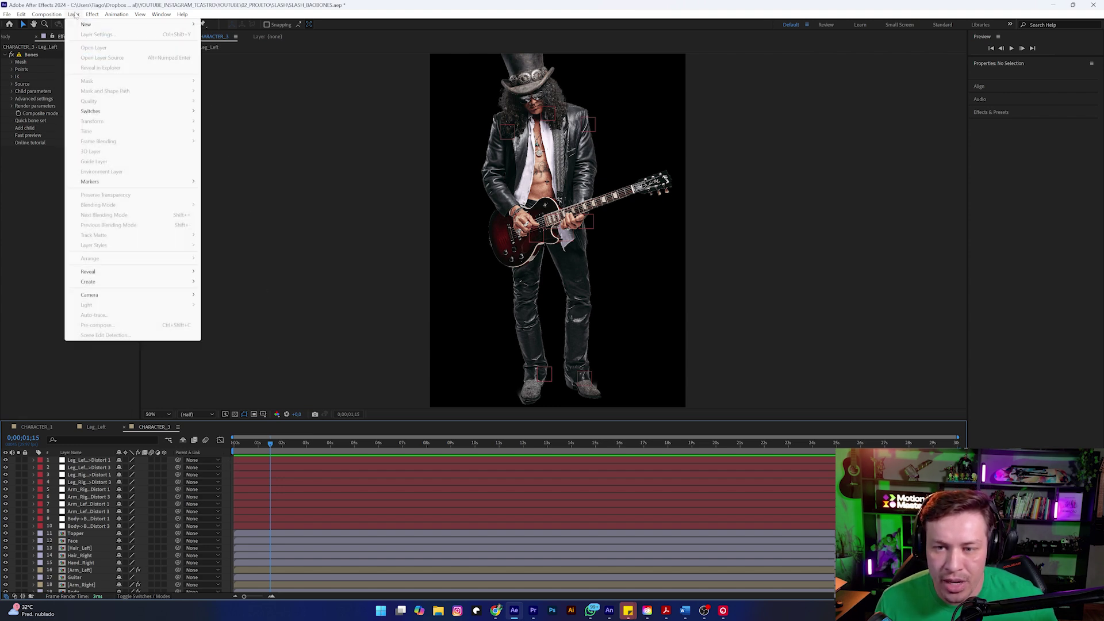
{"action": "mouse_move", "coordinate": [173, 20]}
{"action": "left_click", "coordinate": [245, 65]}
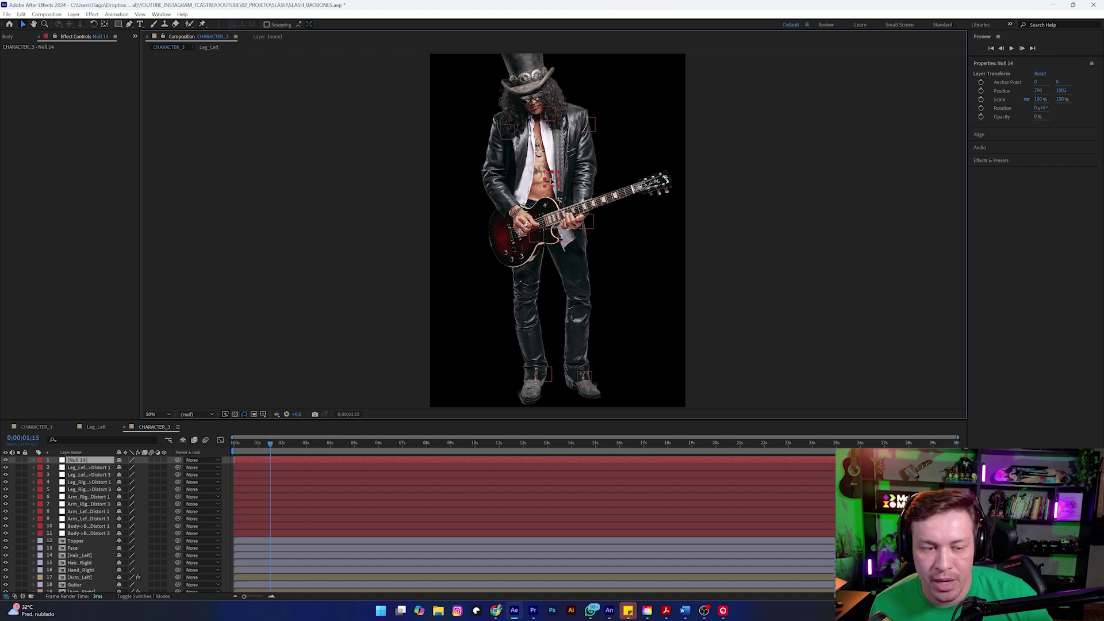
{"action": "key", "text": "Return"}
{"action": "left_click", "coordinate": [85, 460]}
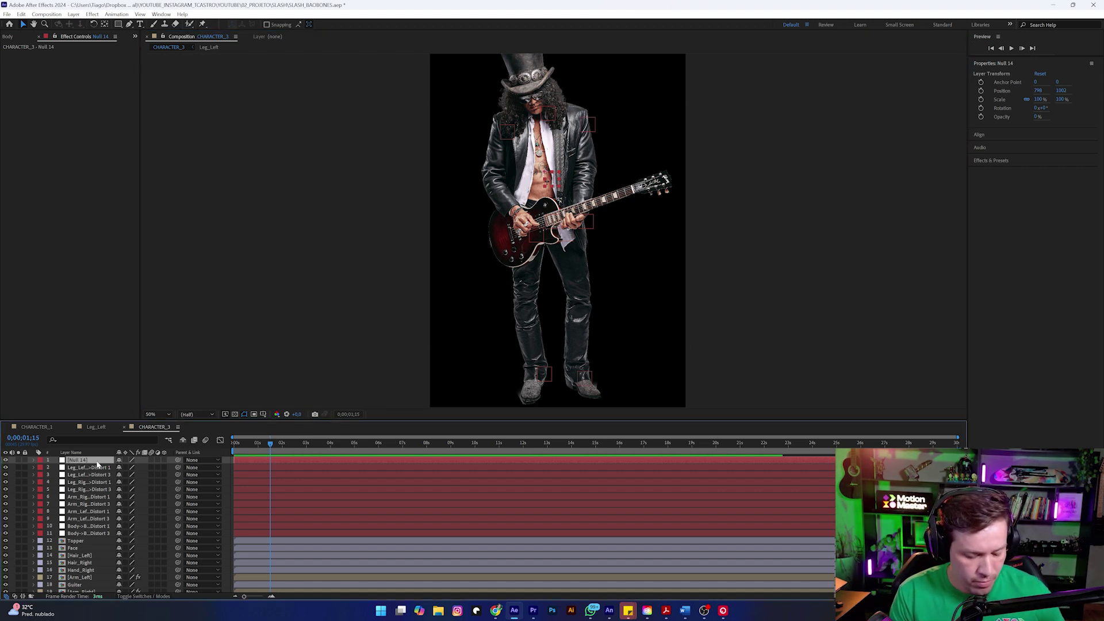
{"action": "key", "text": "Return"}
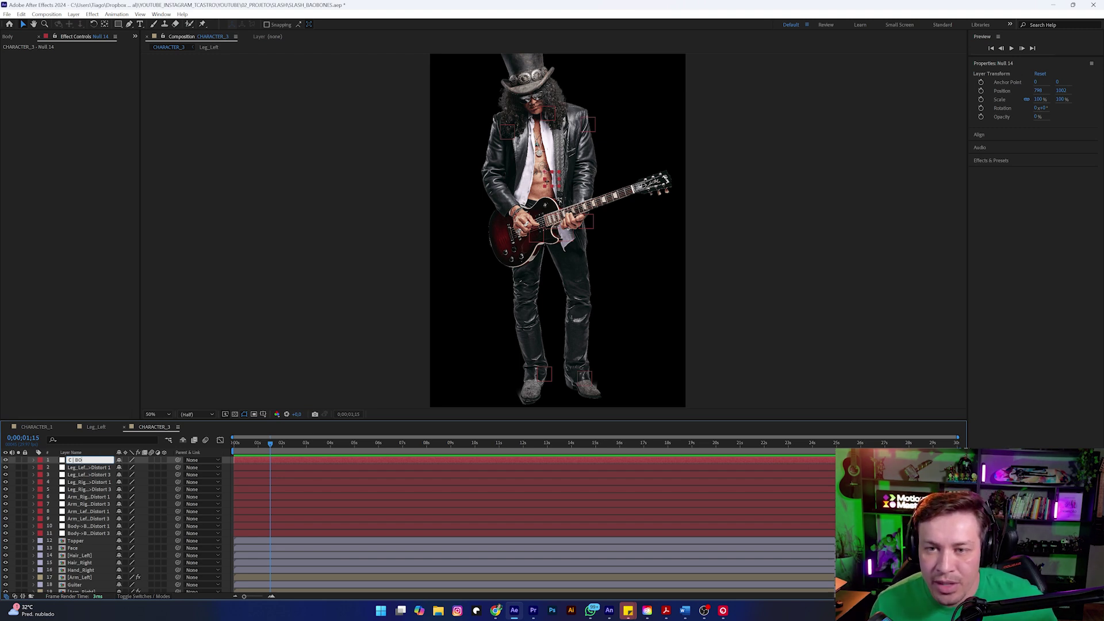
{"action": "type", "text": "C | BODY"}
{"action": "key", "text": "Return"}
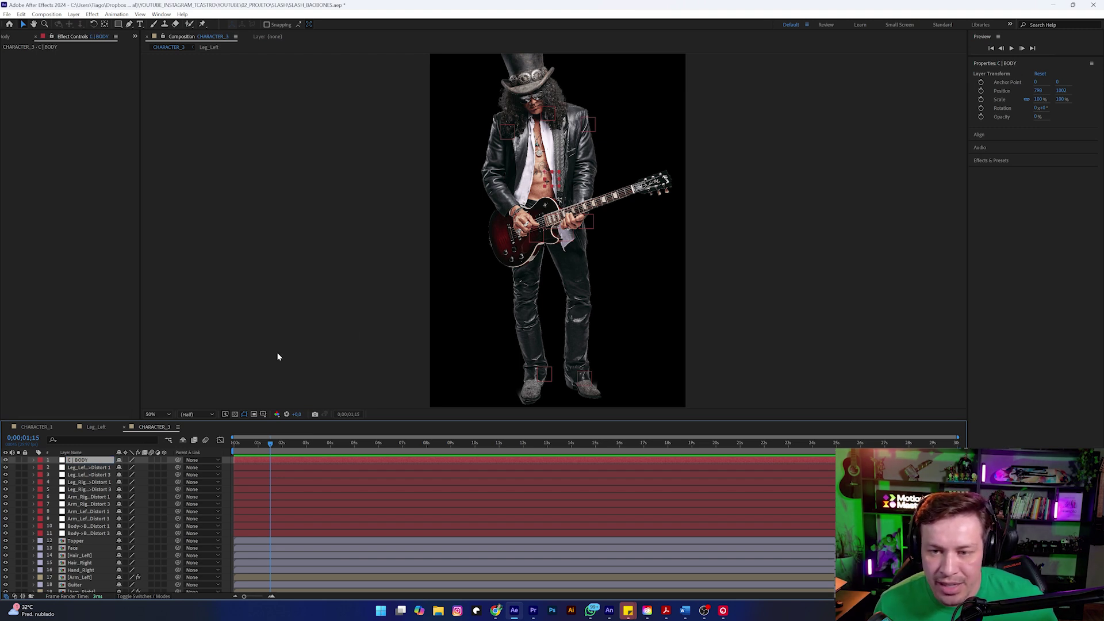
- Parent the two Body bone controllers, at the chest and hips, to the C | BODY null
{"action": "left_click", "coordinate": [550, 117]}
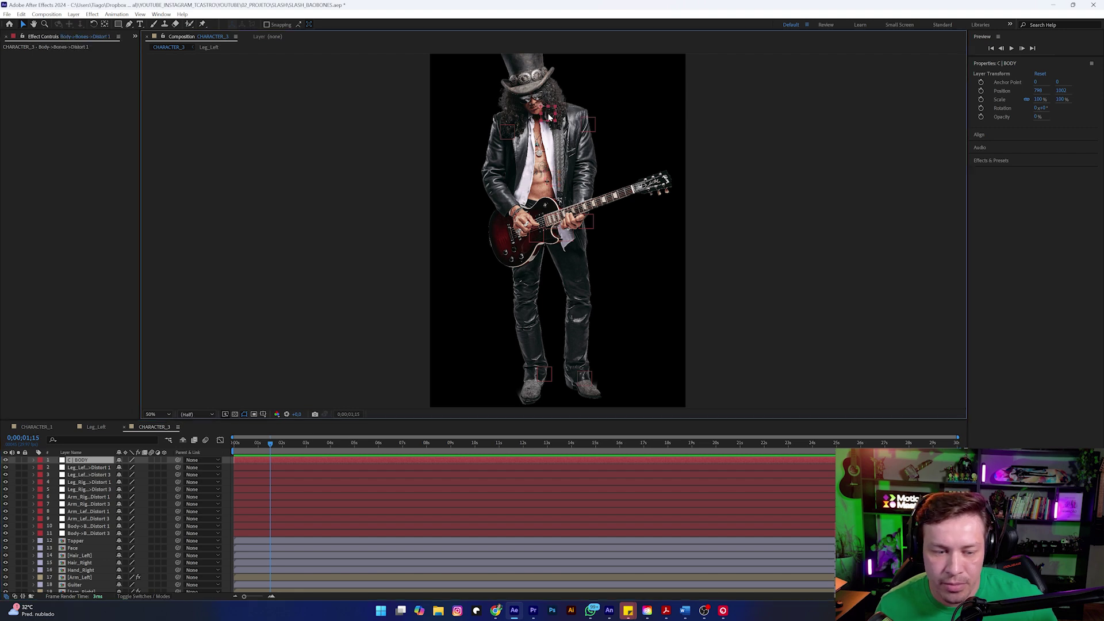
{"action": "left_click", "coordinate": [554, 229], "text": "shift"}
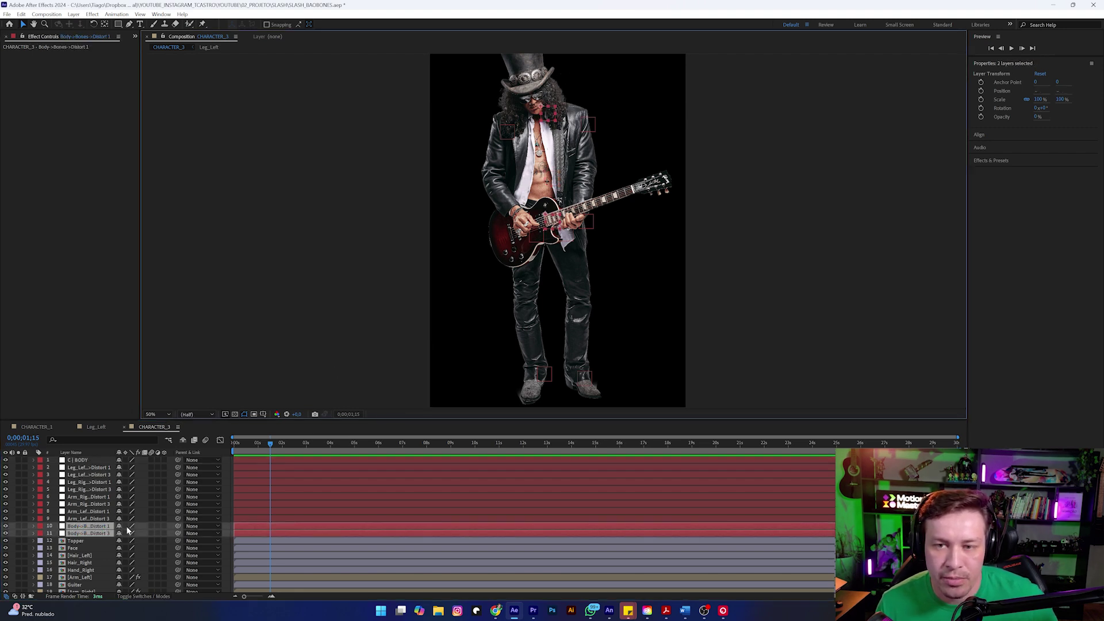
{"action": "left_click_drag", "start_coordinate": [178, 527], "coordinate": [89, 461]}
- Try a small move of the C | BODY null and undo it
{"action": "left_click", "coordinate": [80, 460]}
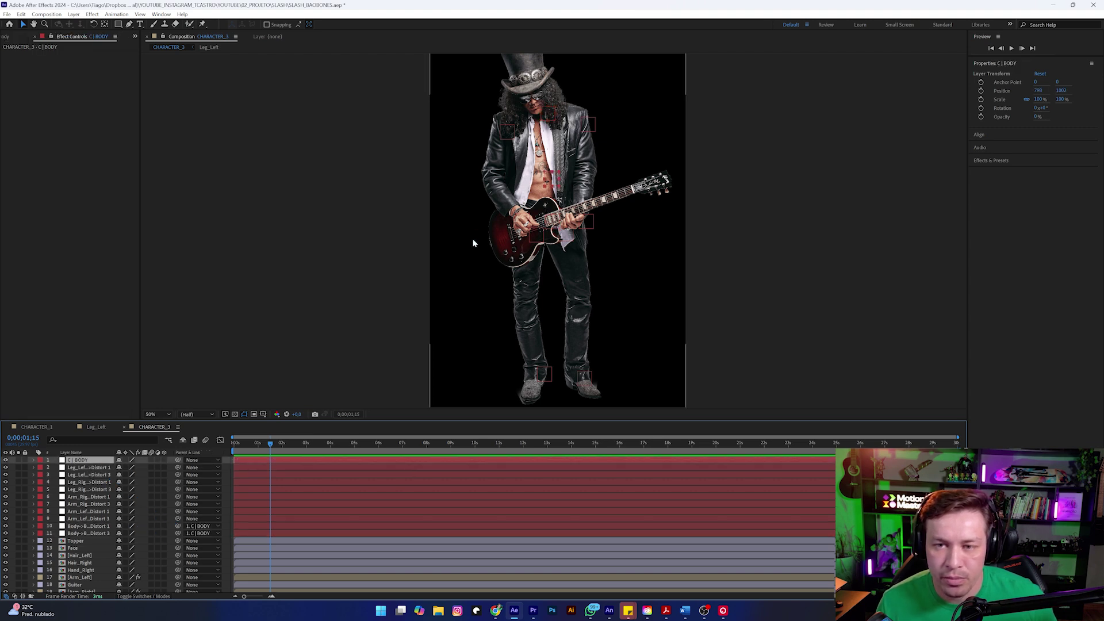
{"action": "mouse_move", "coordinate": [544, 180]}
{"action": "left_mouse_down"}
{"action": "mouse_move", "coordinate": [528, 180]}
{"action": "mouse_move", "coordinate": [570, 164]}
{"action": "mouse_move", "coordinate": [537, 175]}
{"action": "left_mouse_up"}
{"action": "key", "text": "ctrl+z"}
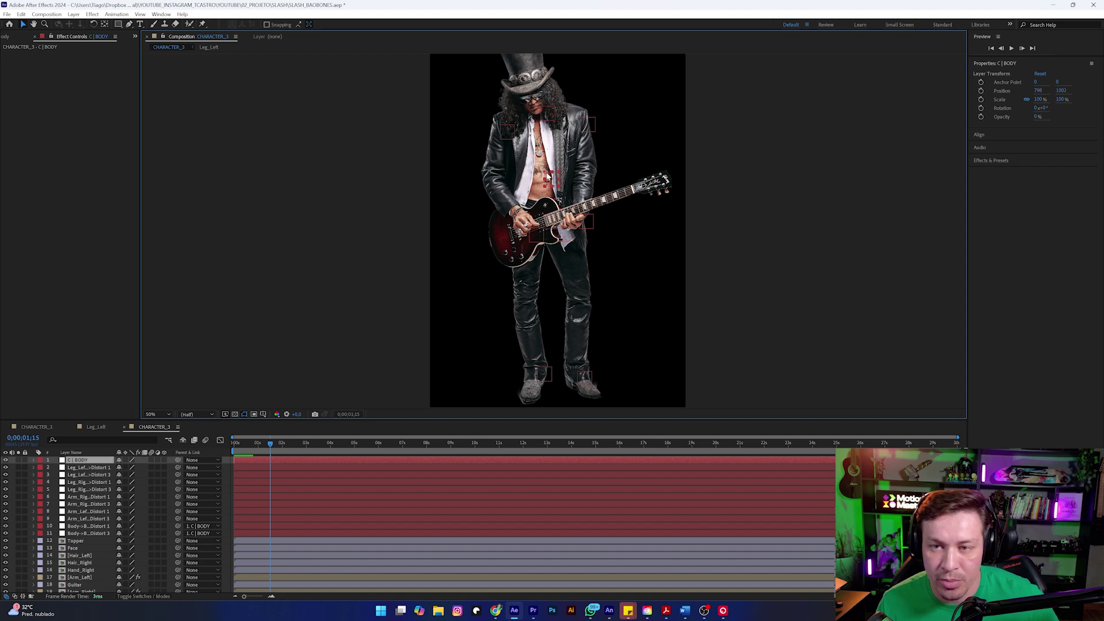
- Parent the Distort 1 controllers of both arms and both legs to C | BODY, and try moving C | BODY
{"action": "left_click", "coordinate": [507, 138]}
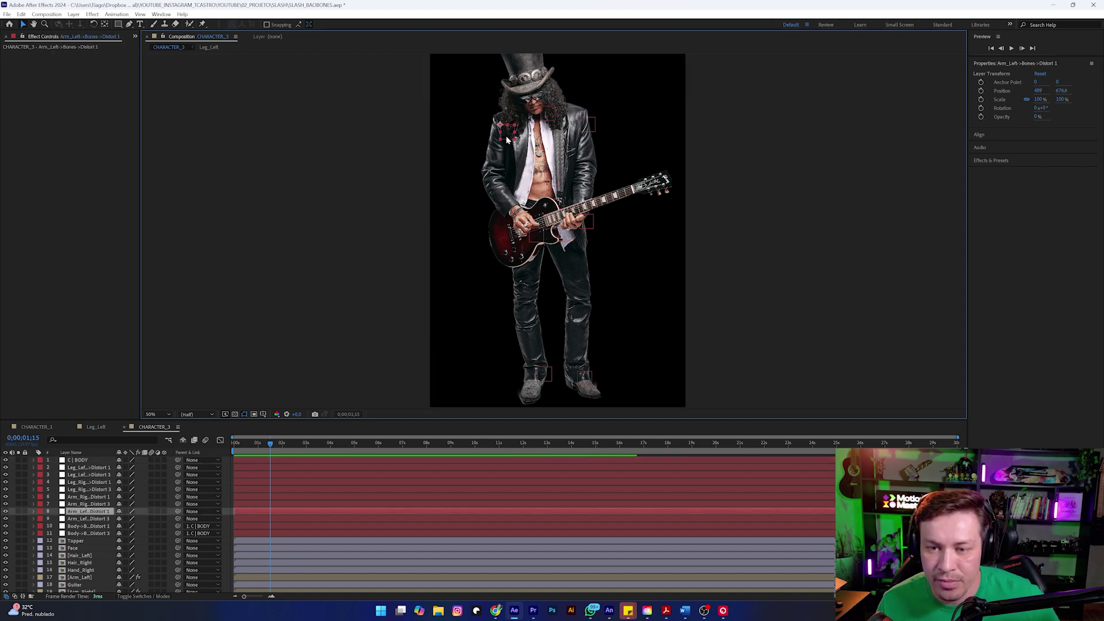
{"action": "left_click", "coordinate": [588, 125], "text": "shift"}
{"action": "left_click", "coordinate": [536, 241], "text": "shift"}
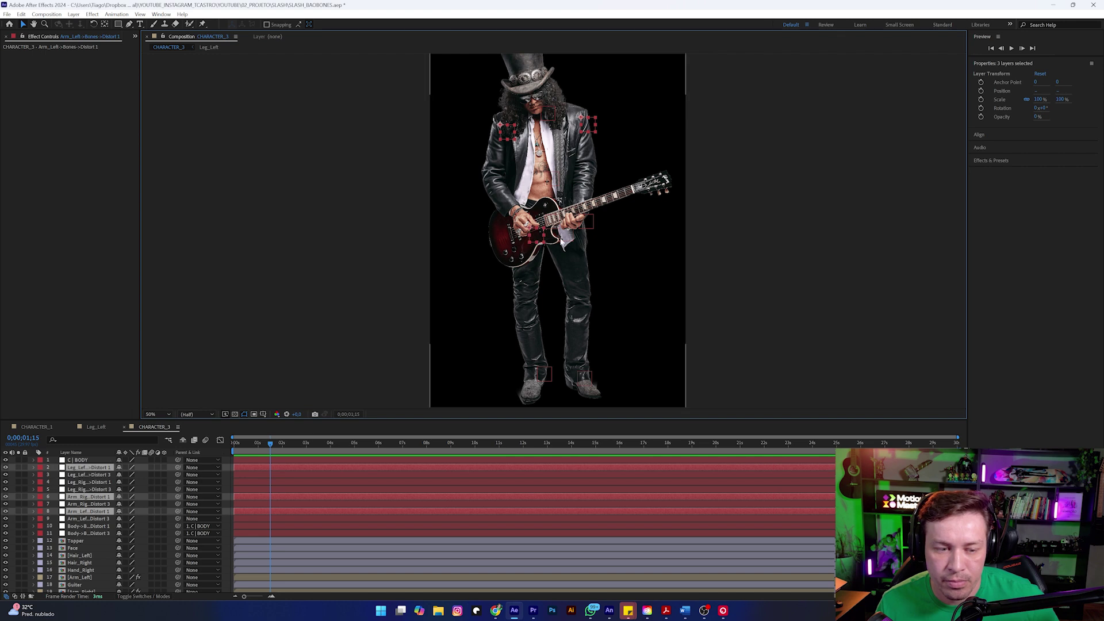
{"action": "left_click", "coordinate": [562, 242], "text": "shift"}
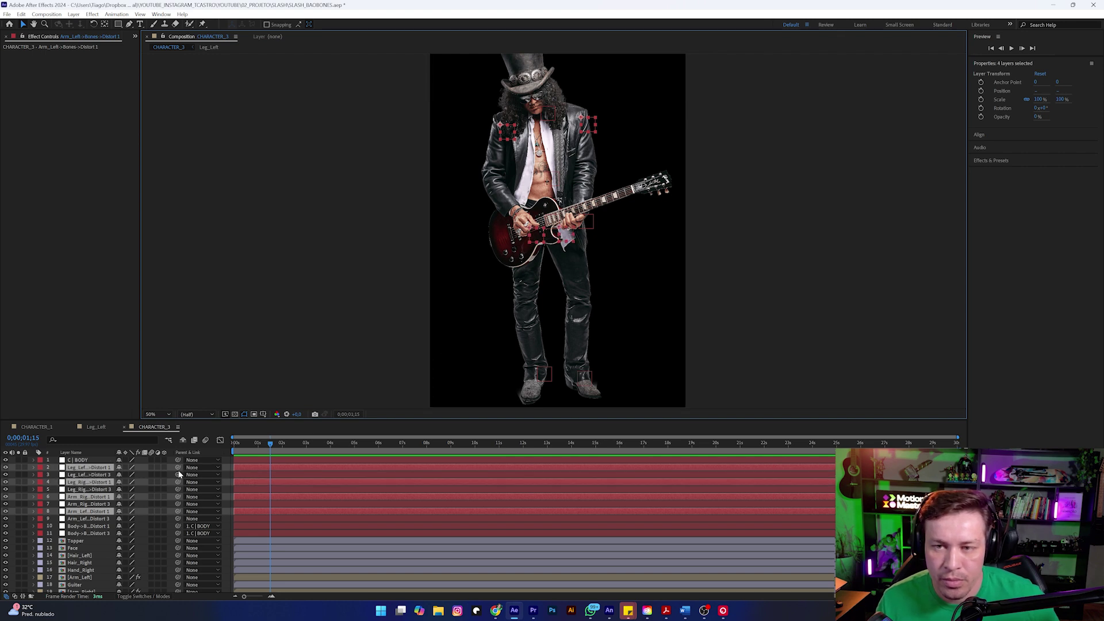
{"action": "left_click_drag", "start_coordinate": [178, 469], "coordinate": [91, 463]}
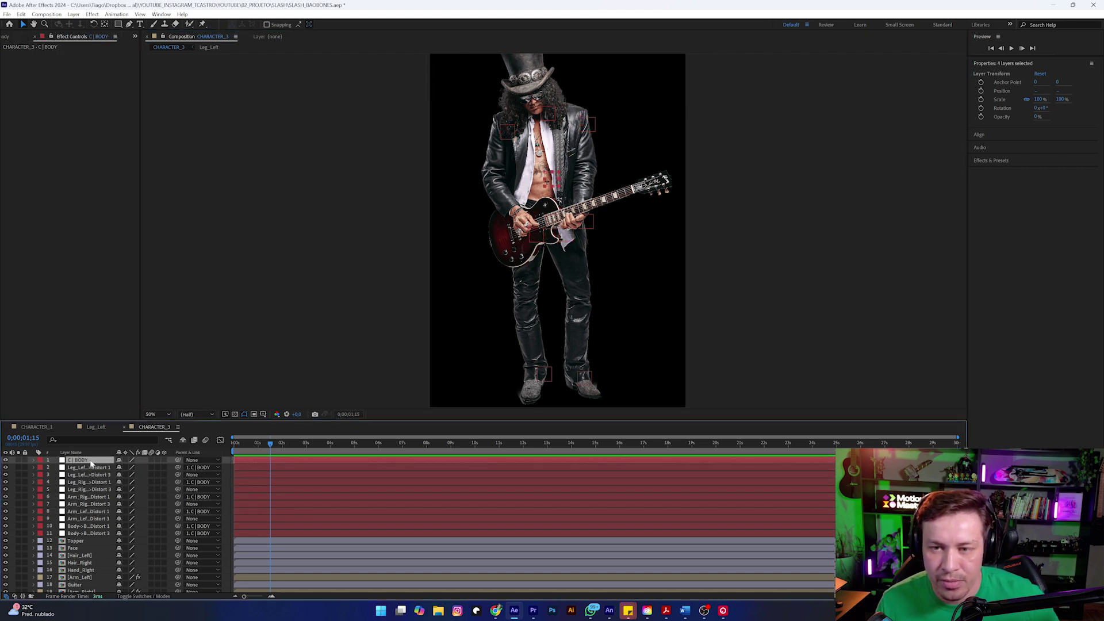
{"action": "left_click_drag", "start_coordinate": [553, 179], "coordinate": [552, 205]}
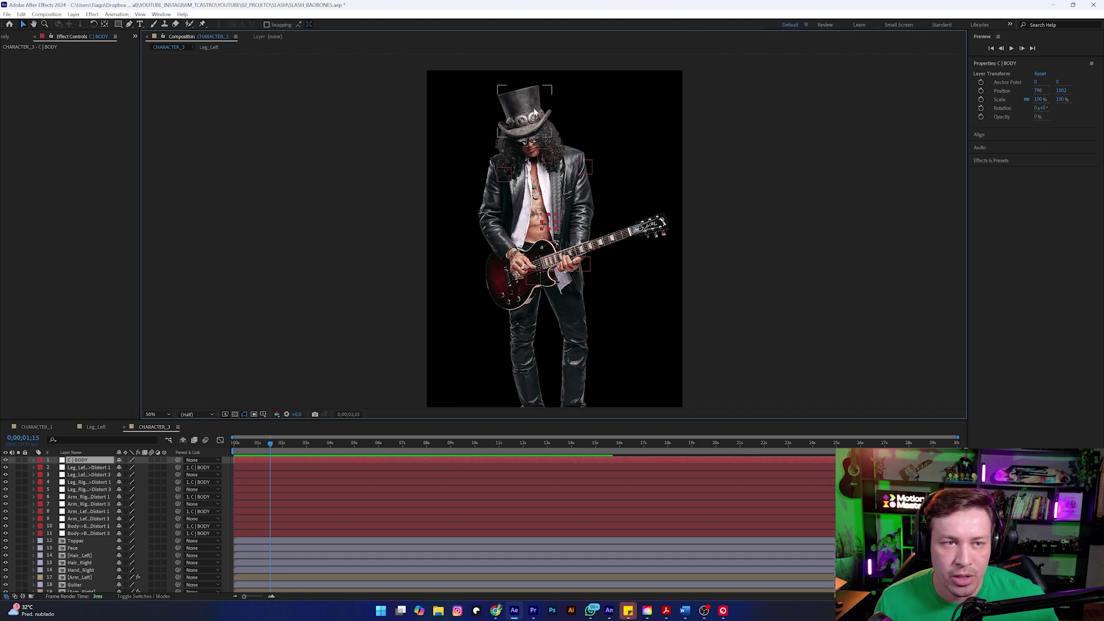
- Add another null object and place it at the character's neck, at about 742, 595
{"action": "scroll", "coordinate": [535, 112], "scroll_direction": "up", "scroll_amount": 1}
{"action": "left_click_drag", "start_coordinate": [540, 126], "coordinate": [540, 181]}
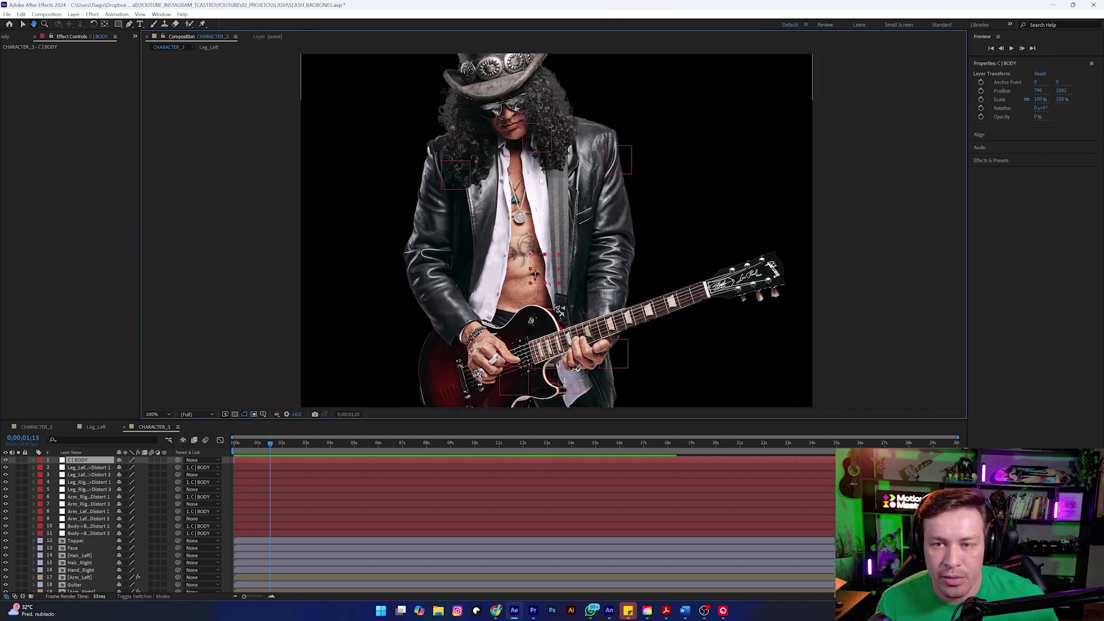
{"action": "key", "text": "v"}
{"action": "left_click", "coordinate": [75, 15]}
{"action": "mouse_move", "coordinate": [92, 22]}
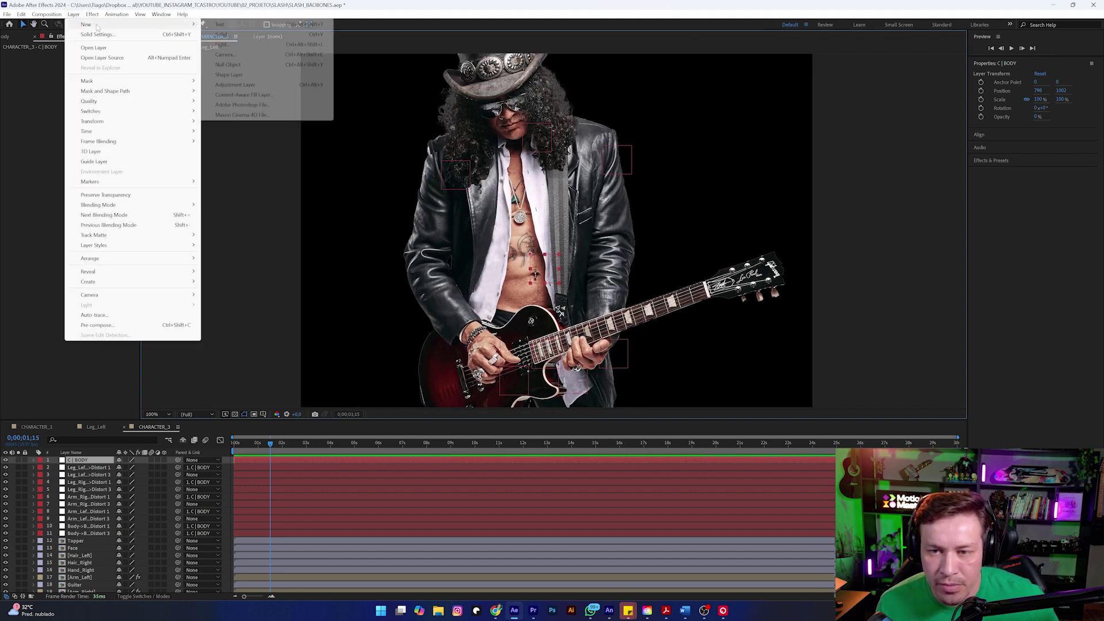
{"action": "left_click", "coordinate": [238, 65]}
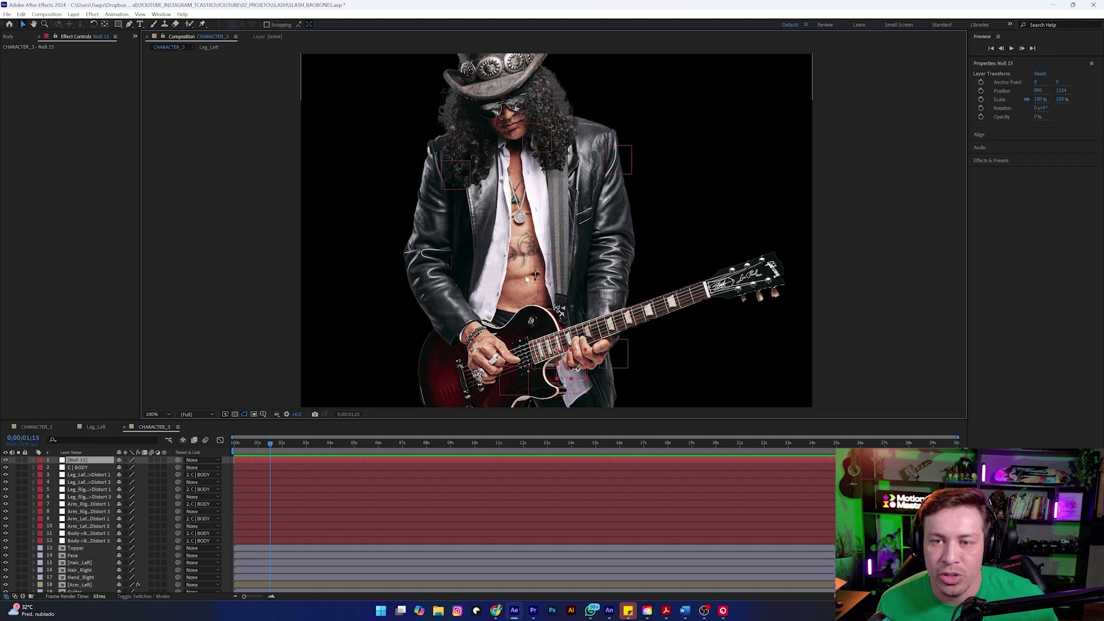
{"action": "key", "text": "comma"}
{"action": "left_click_drag", "start_coordinate": [560, 299], "coordinate": [543, 195]}
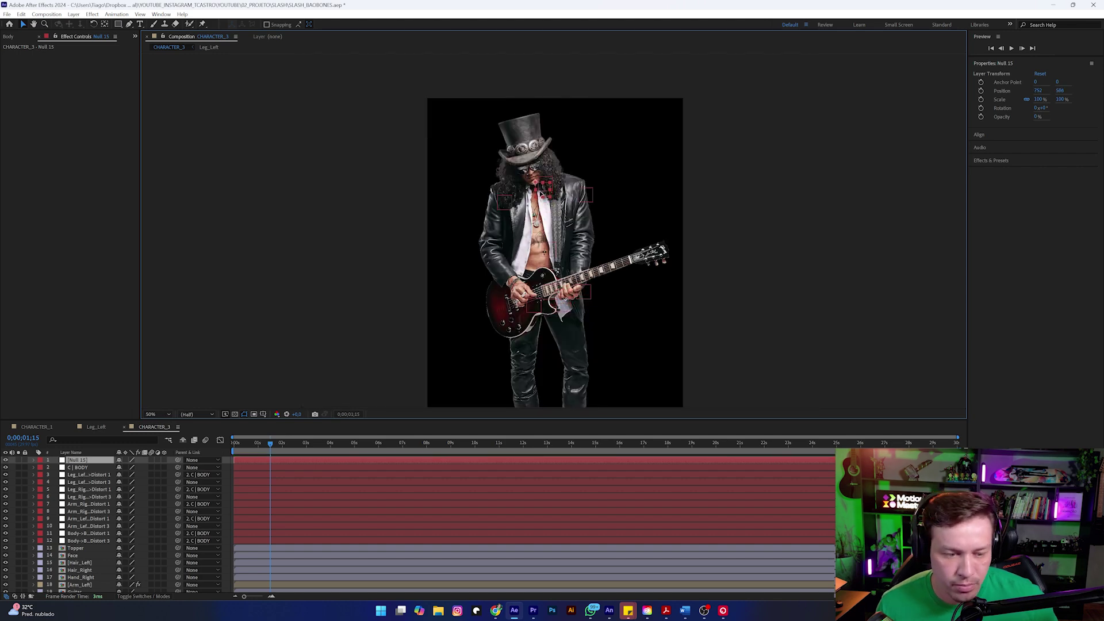
{"action": "key", "text": "period"}
{"action": "left_click_drag", "start_coordinate": [522, 156], "coordinate": [522, 153]}
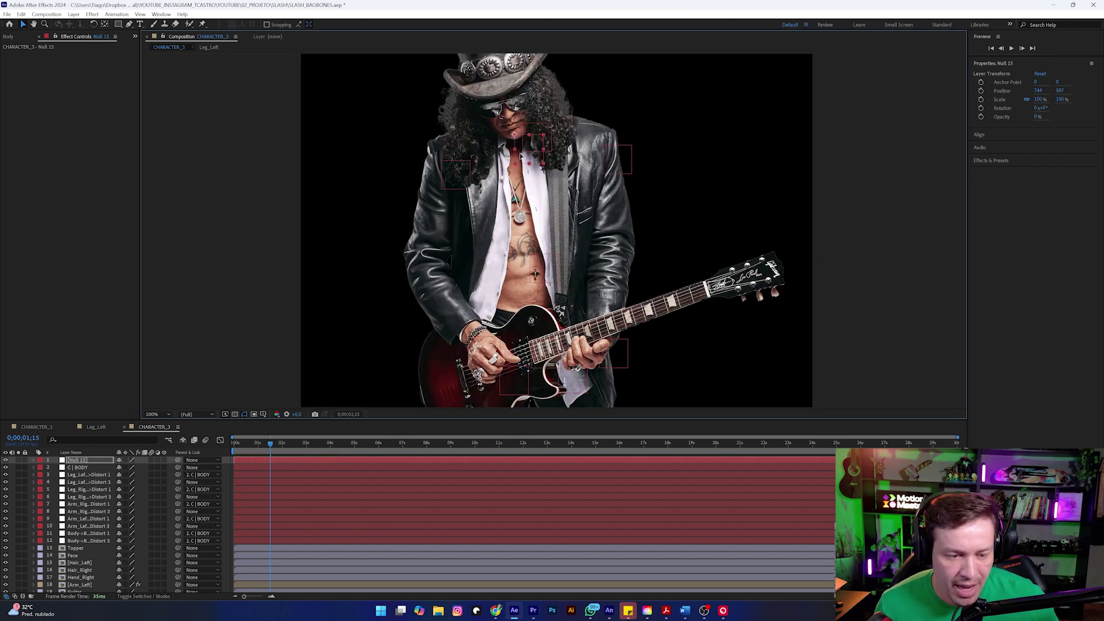
- Parent the Topper, Hair_Left and Hair_Right layers to the Face layer
{"action": "scroll", "coordinate": [81, 528], "scroll_direction": "down", "scroll_amount": 1}
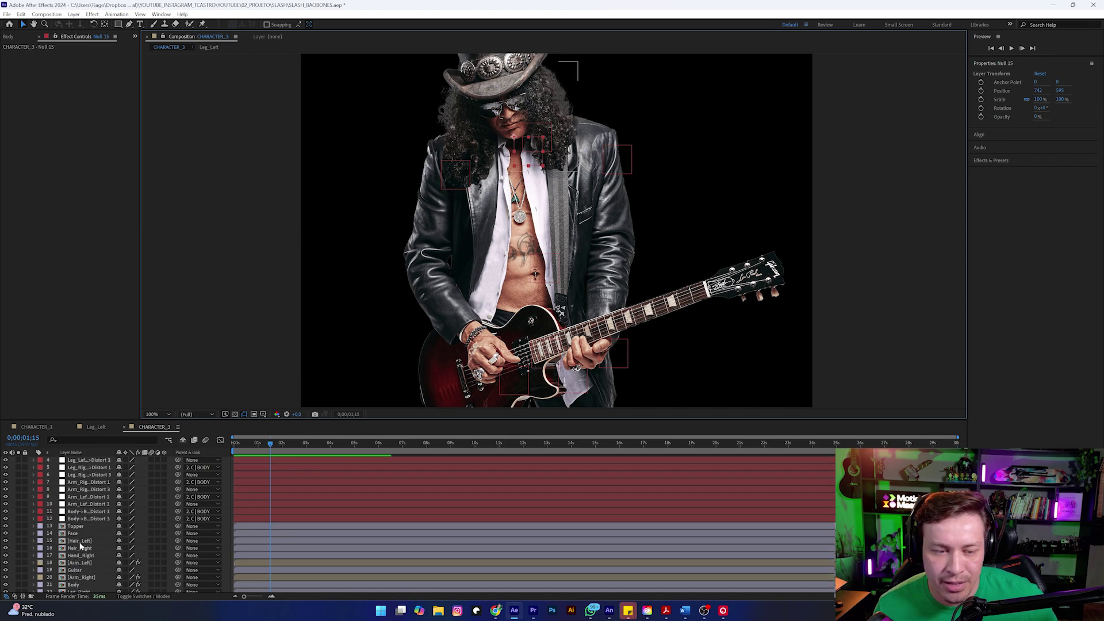
{"action": "left_click", "coordinate": [81, 527]}
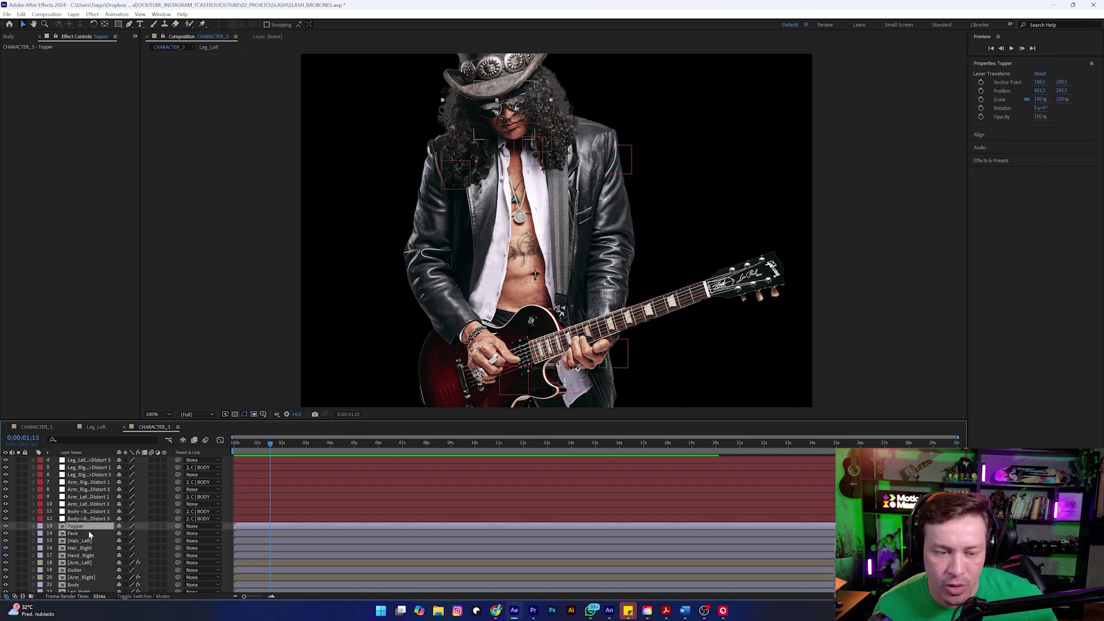
{"action": "scroll", "coordinate": [339, 270], "scroll_direction": "down", "scroll_amount": 1}
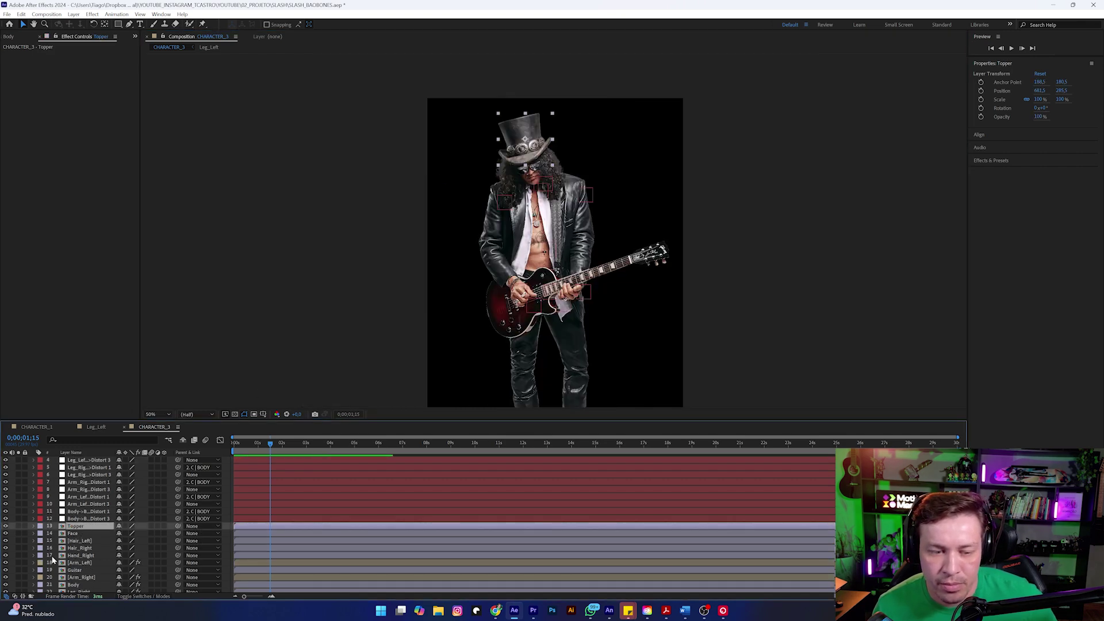
{"action": "left_click", "coordinate": [86, 541], "text": "ctrl"}
{"action": "left_click", "coordinate": [87, 548], "text": "ctrl"}
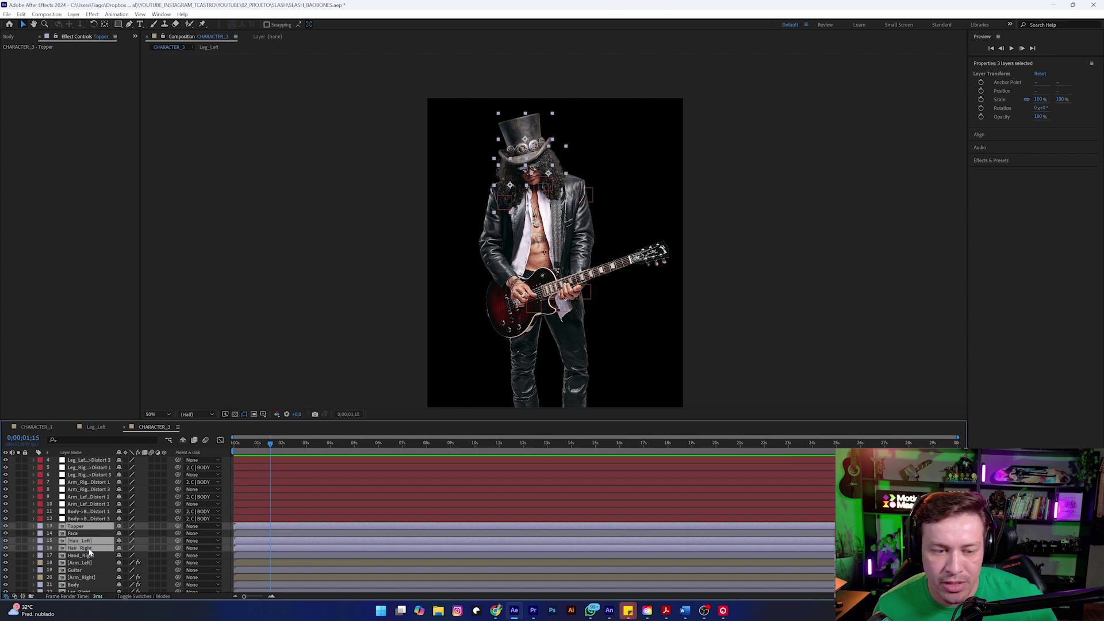
{"action": "left_click_drag", "start_coordinate": [178, 542], "coordinate": [104, 533]}
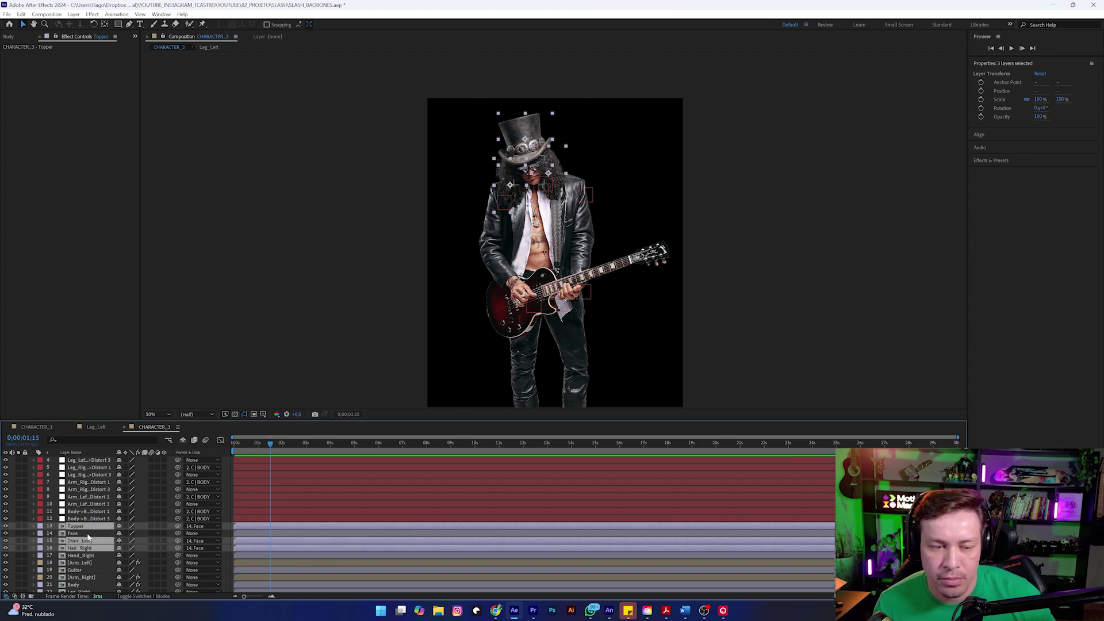
- Parent the Face layer to the neck null and rename that null C | HEAD
{"action": "left_click", "coordinate": [104, 533]}
{"action": "scroll", "coordinate": [170, 554], "scroll_direction": "up", "scroll_amount": 1}
{"action": "left_click_drag", "start_coordinate": [175, 556], "coordinate": [80, 460]}
{"action": "left_click", "coordinate": [82, 460]}
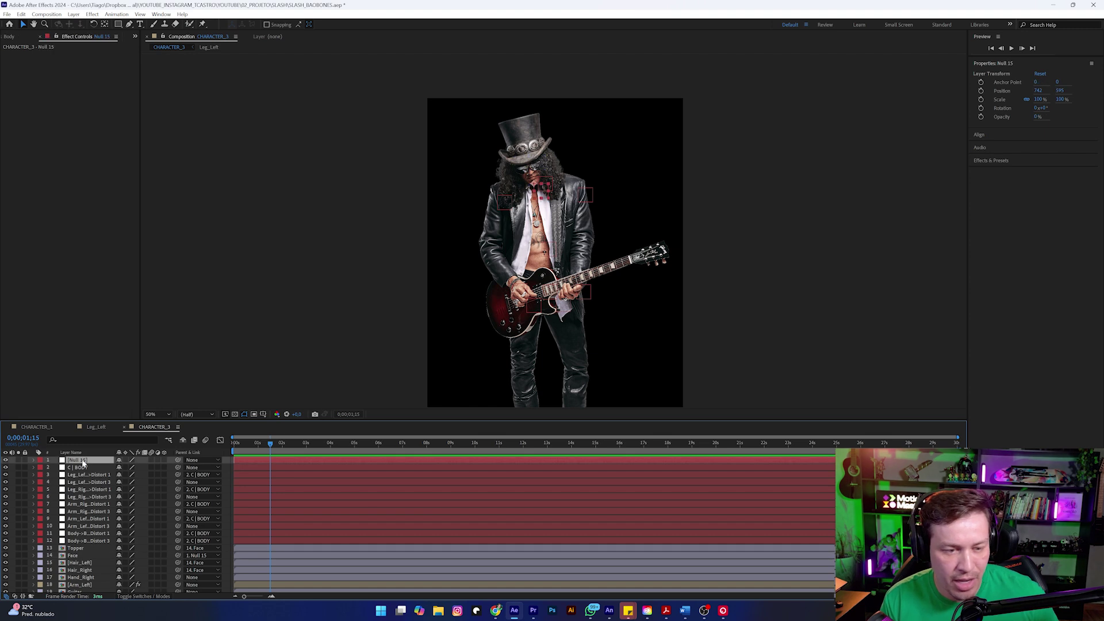
{"action": "key", "text": "Return"}
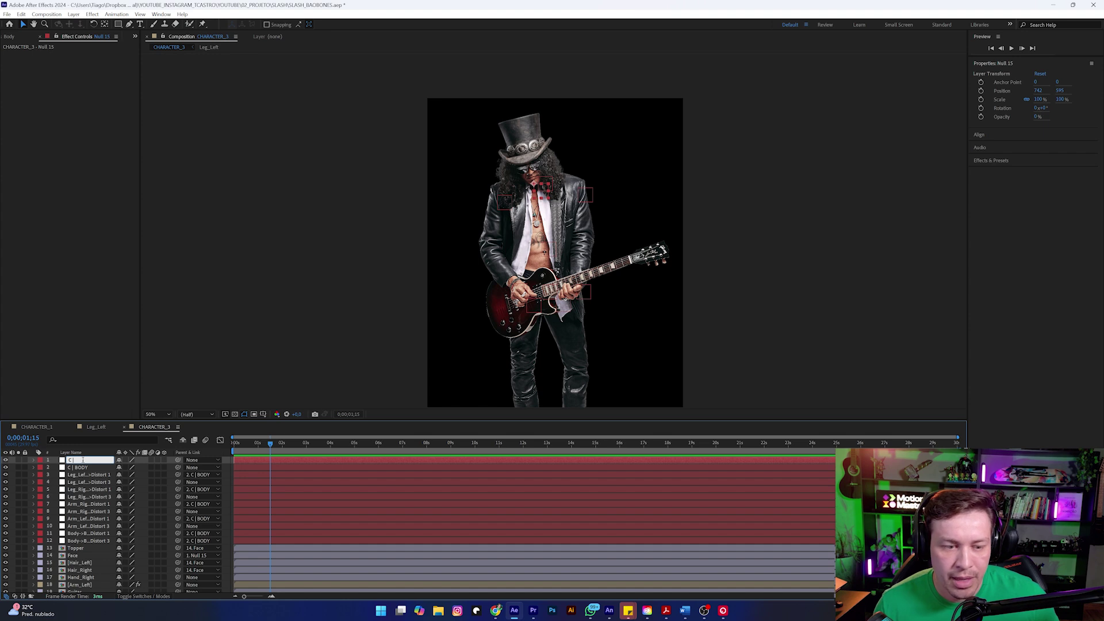
{"action": "type", "text": "C | HEAD"}
{"action": "key", "text": "Return"}
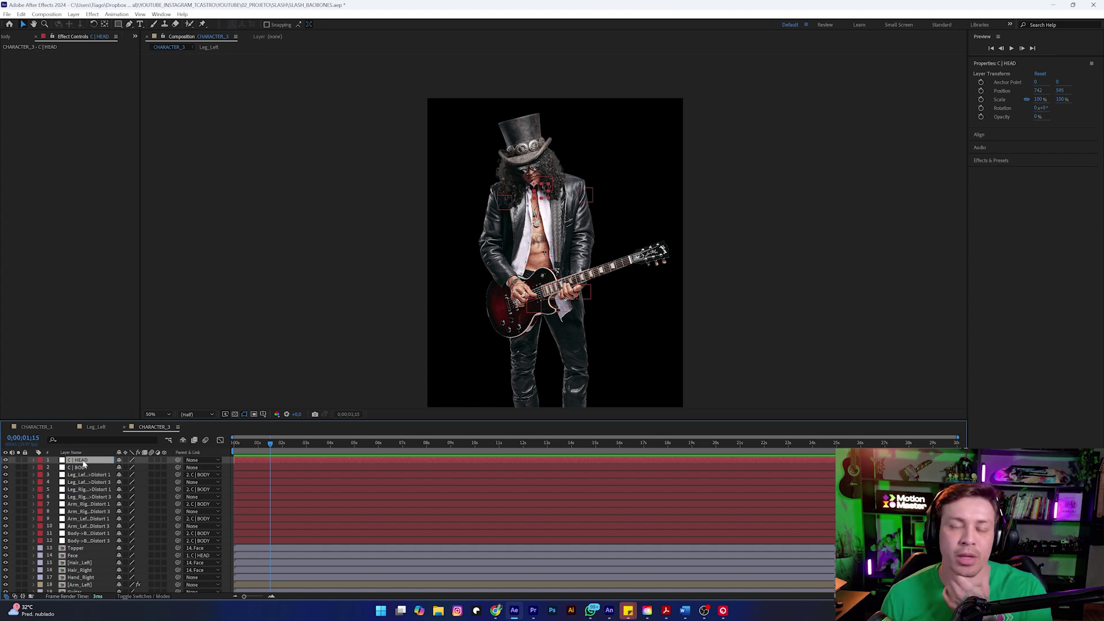
- Parent the C | HEAD null to the C | BODY null
{"action": "key", "text": "period"}
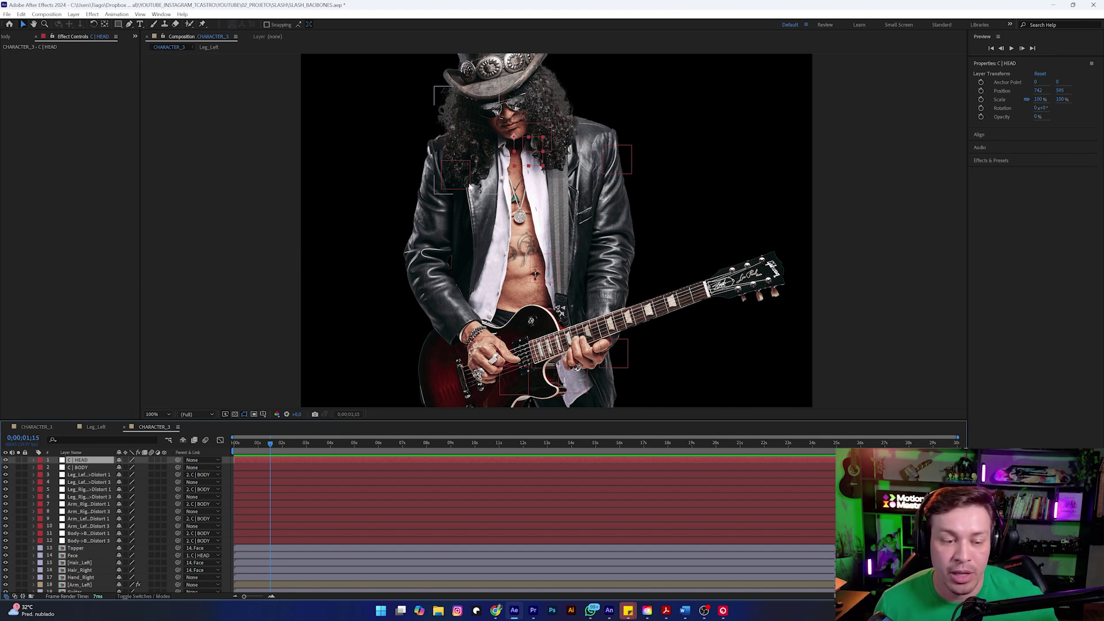
{"action": "left_click_drag", "start_coordinate": [178, 462], "coordinate": [87, 472]}
{"action": "left_click", "coordinate": [85, 462]}
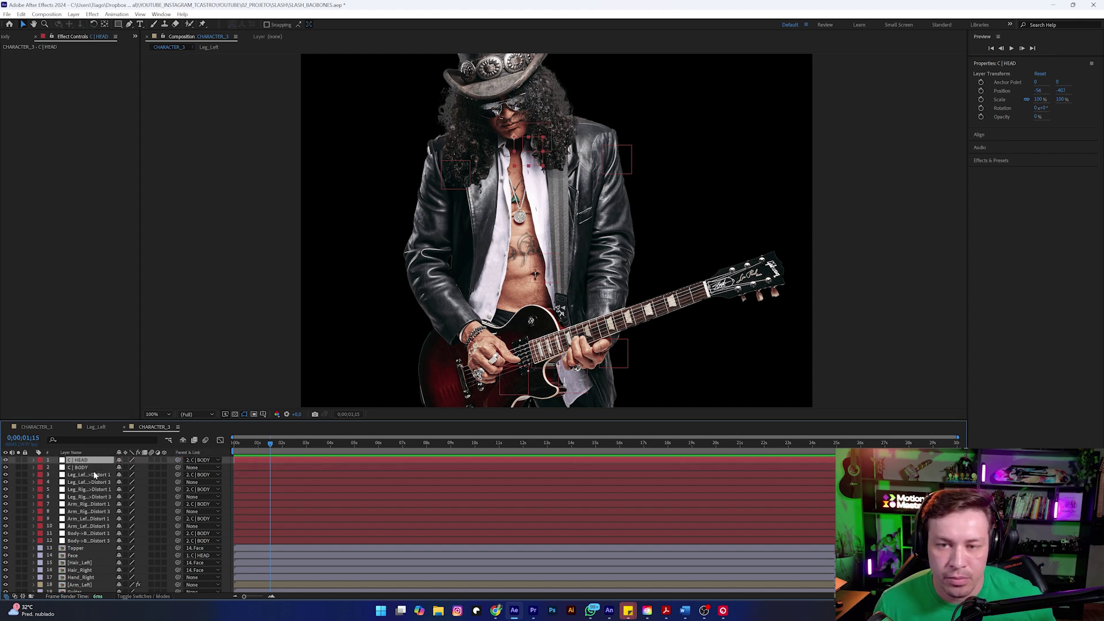
- Try rotating the C | HEAD null and undo the rotation
{"action": "key", "text": "r"}
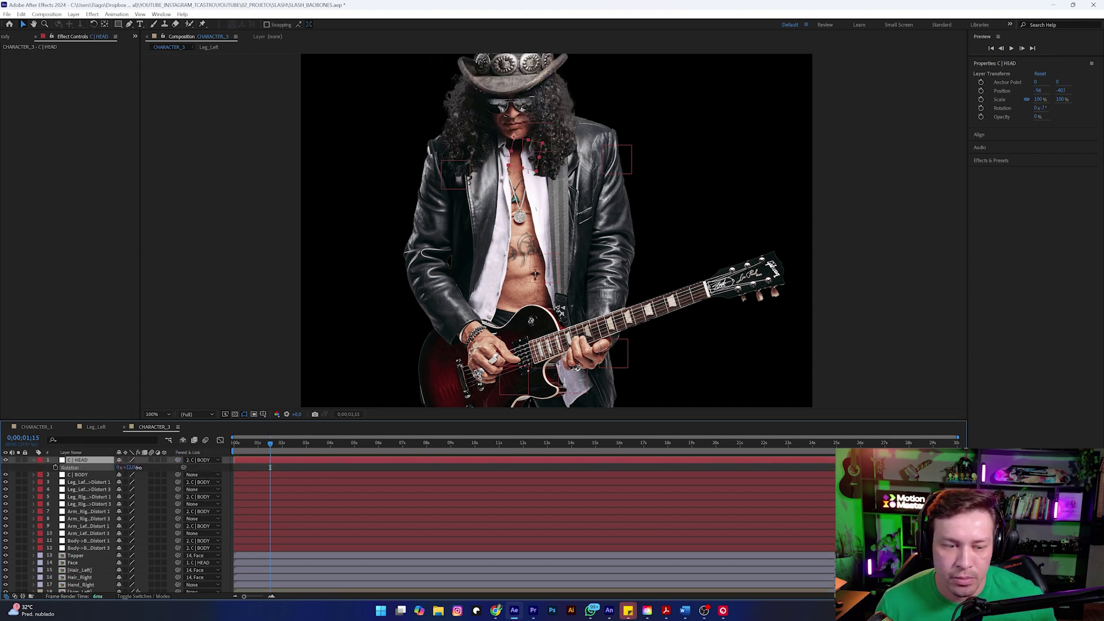
{"action": "scroll", "coordinate": [507, 213], "scroll_direction": "down", "scroll_amount": 2}
{"action": "left_click_drag", "start_coordinate": [127, 467], "coordinate": [138, 466]}
{"action": "key", "text": "ctrl+z"}
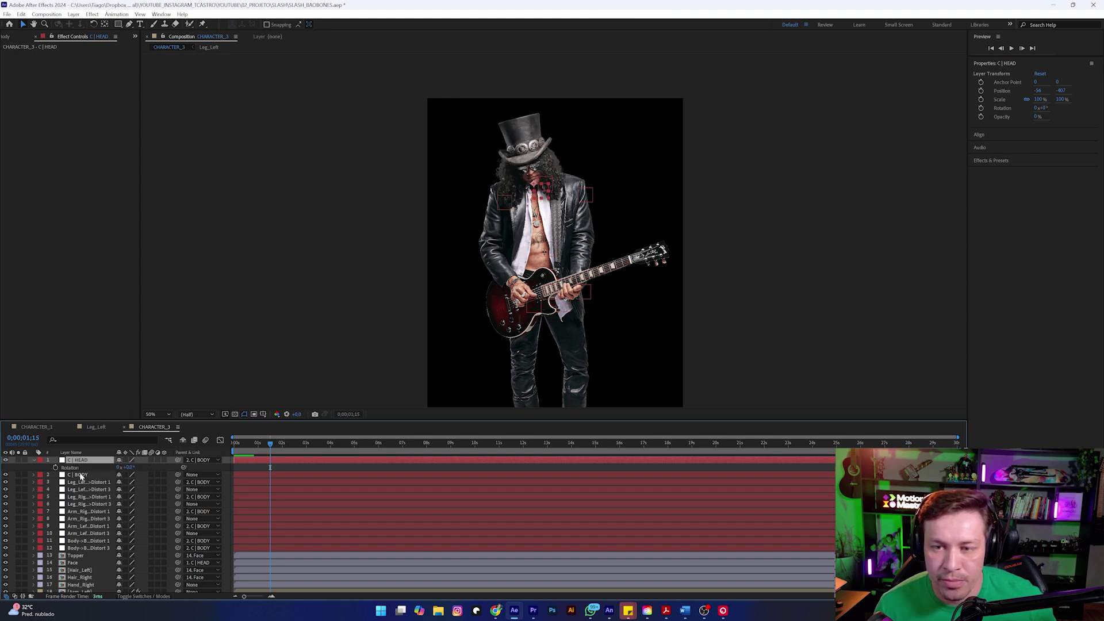
- Try moving the C | BODY null and the wrist controllers of both arms, and undo the moves
{"action": "left_click", "coordinate": [83, 475]}
{"action": "left_click_drag", "start_coordinate": [548, 250], "coordinate": [520, 295]}
{"action": "left_click", "coordinate": [521, 294]}
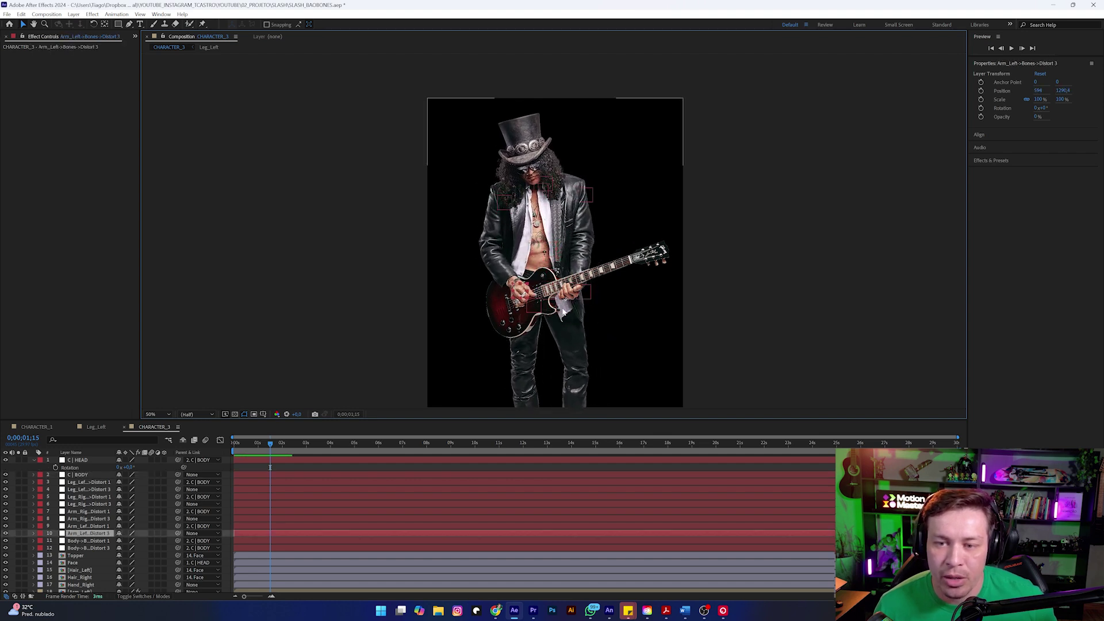
{"action": "left_click_drag", "start_coordinate": [566, 323], "coordinate": [561, 269]}
{"action": "mouse_move", "coordinate": [516, 241]}
{"action": "left_mouse_down"}
{"action": "mouse_move", "coordinate": [468, 237]}
{"action": "mouse_move", "coordinate": [514, 236]}
{"action": "left_mouse_up"}
{"action": "left_click_drag", "start_coordinate": [578, 237], "coordinate": [569, 239]}
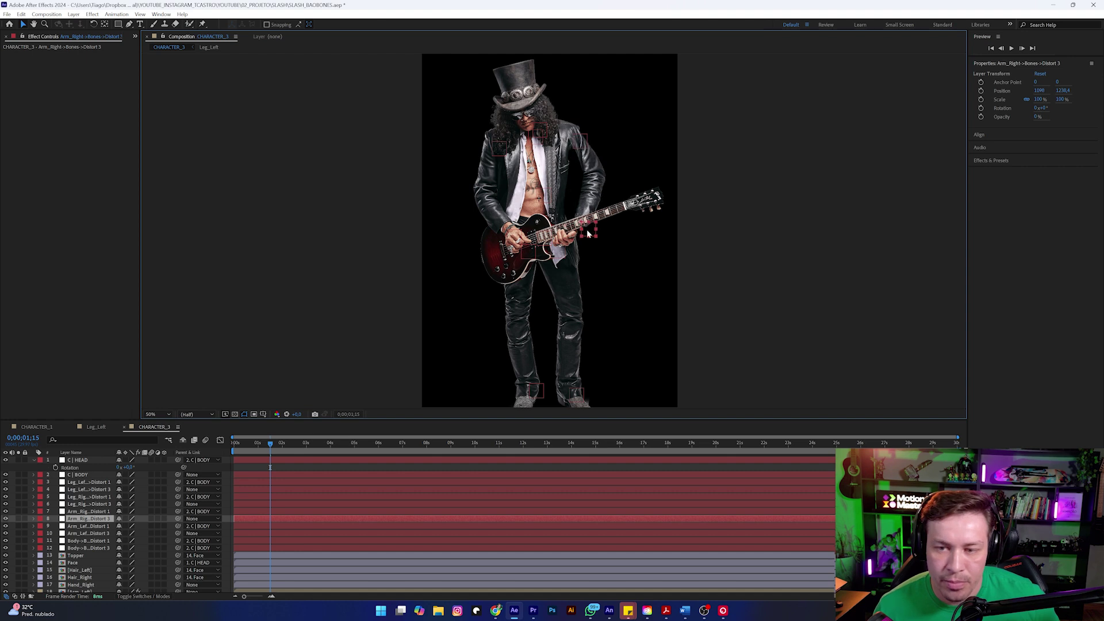
{"action": "key", "text": "ctrl+z"}
- Parent the Hand_Right layer to the Arm_Right Distort 3 controller at the wrist
{"action": "scroll", "coordinate": [565, 252], "scroll_direction": "up", "scroll_amount": 1}
{"action": "left_click", "coordinate": [564, 251]}
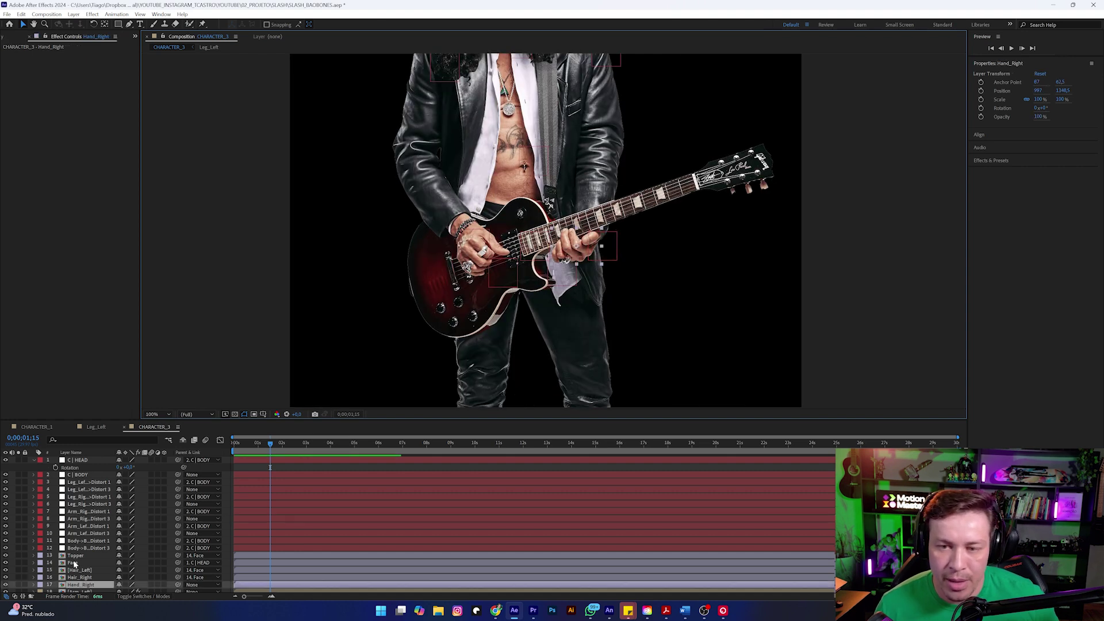
{"action": "left_click", "coordinate": [608, 244]}
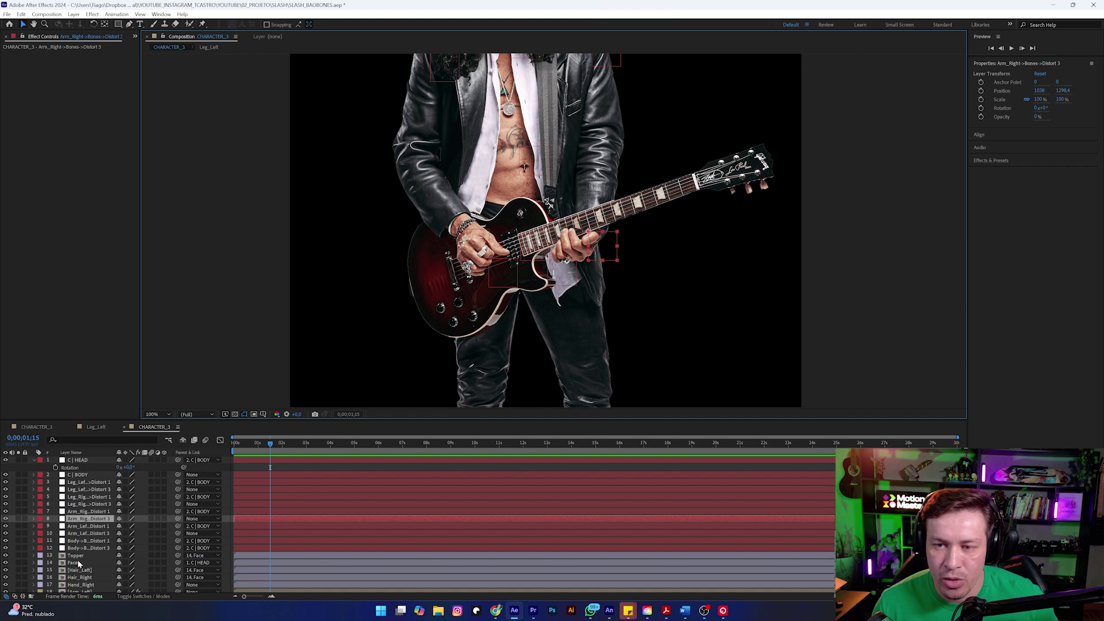
{"action": "left_click", "coordinate": [566, 252]}
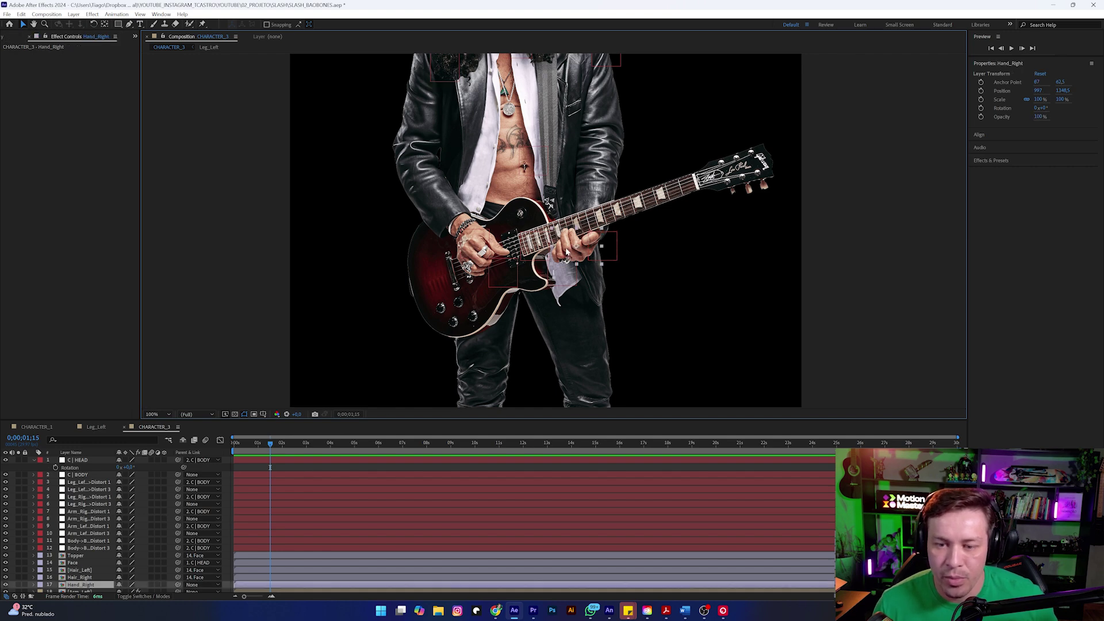
{"action": "scroll", "coordinate": [115, 541], "scroll_direction": "down", "scroll_amount": 2}
{"action": "left_click_drag", "start_coordinate": [178, 562], "coordinate": [87, 498]}
- Try moving the Arm_Right wrist controller to test the attached hand
{"action": "left_click", "coordinate": [612, 247]}
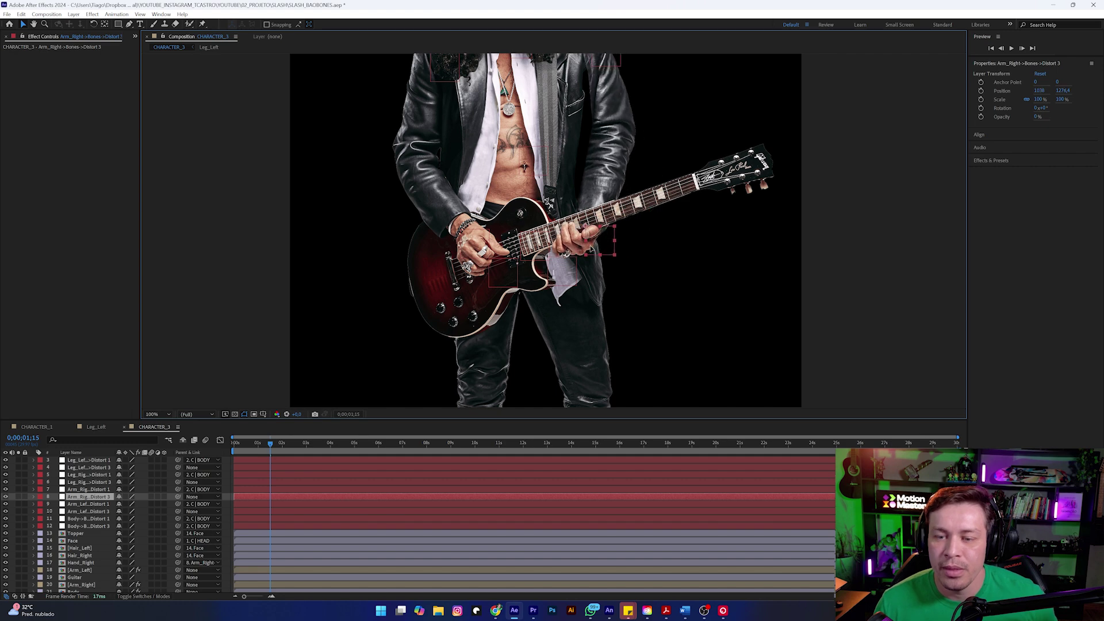
{"action": "mouse_move", "coordinate": [592, 248]}
{"action": "left_mouse_down"}
{"action": "mouse_move", "coordinate": [594, 237]}
{"action": "mouse_move", "coordinate": [591, 261]}
{"action": "left_mouse_up"}
{"action": "scroll", "coordinate": [627, 233], "scroll_direction": "down", "scroll_amount": 1}
{"action": "left_click_drag", "start_coordinate": [538, 331], "coordinate": [510, 308]}
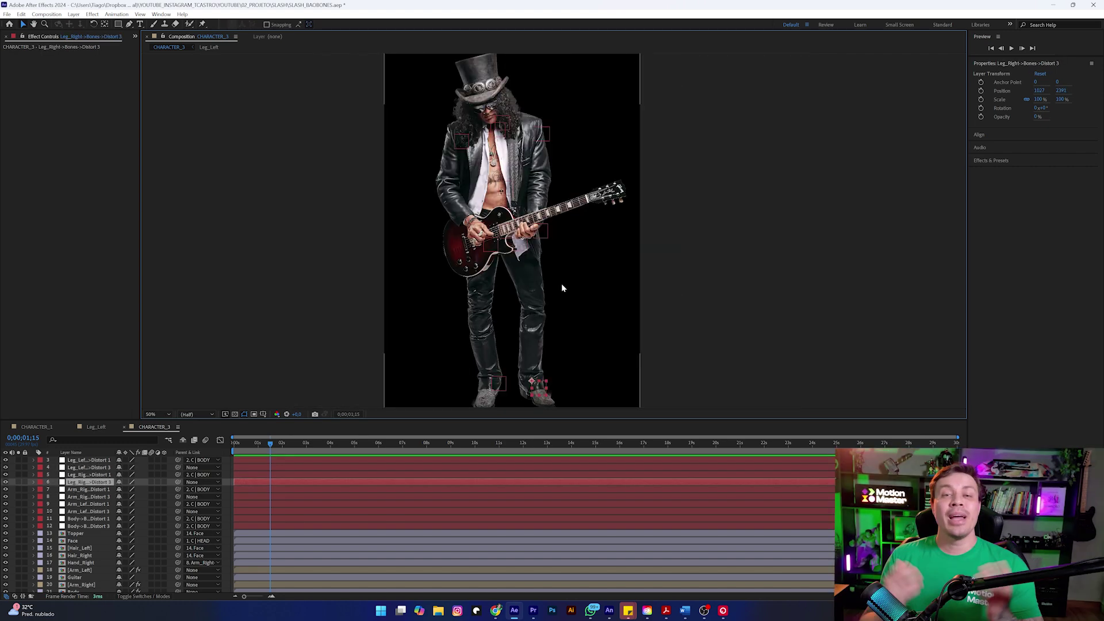